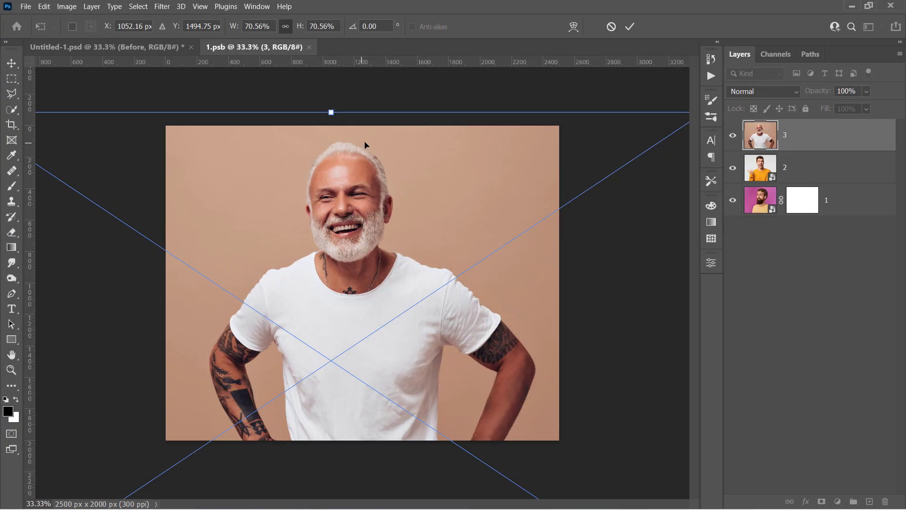
left_click(733, 170)
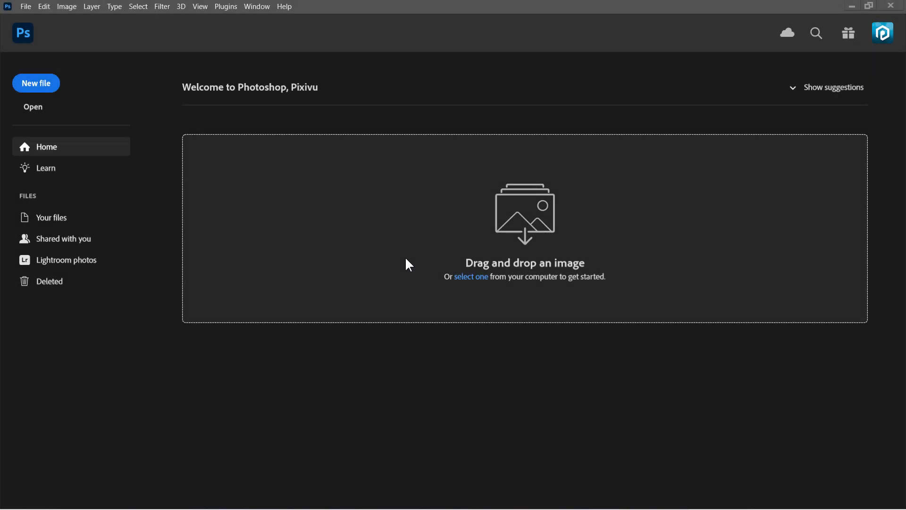
Create a new 2500 x 2000 pixel document at 300 pixels/inch in 8-bit RGB Color with a white background.
left_click(38, 84)
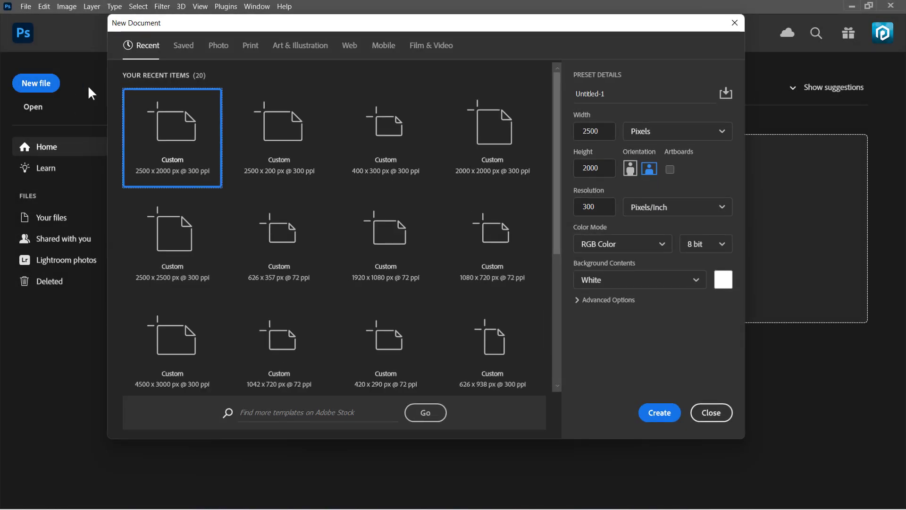
left_click(603, 132)
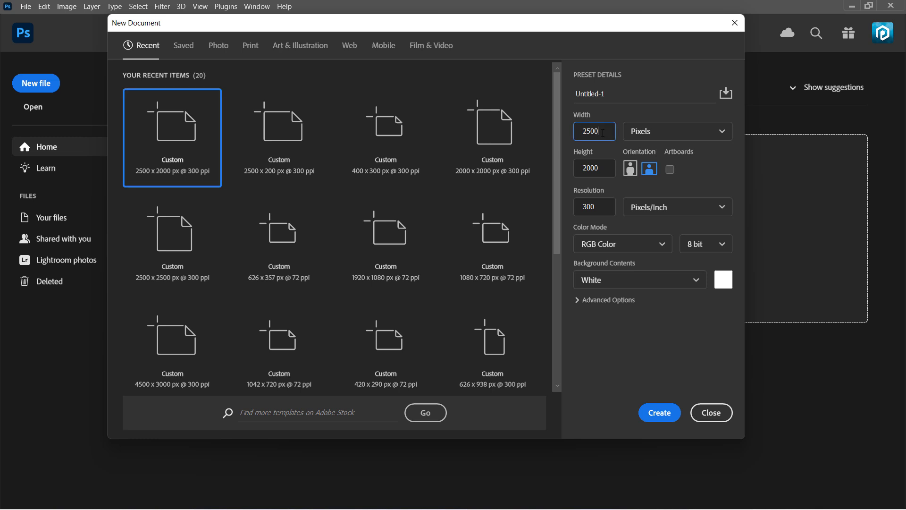
left_click(601, 168)
left_click(603, 205)
left_click(659, 414)
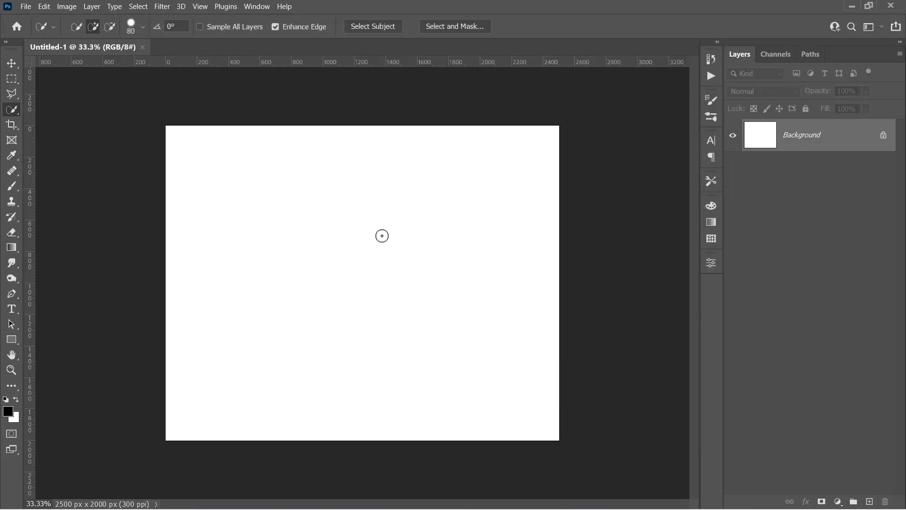
Place 1.jpg as an embedded image, scaled to about 51% and positioned so it covers the whole canvas.
left_click(29, 5)
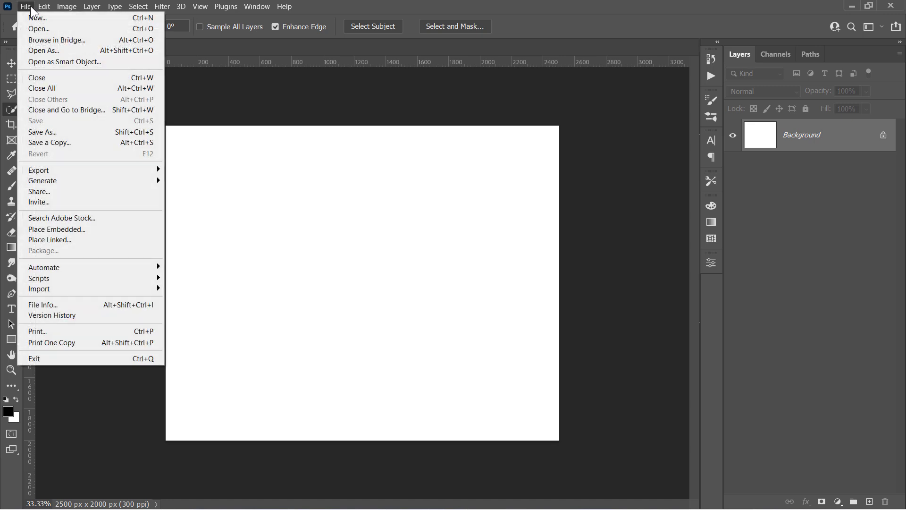
left_click(68, 229)
left_click(248, 204)
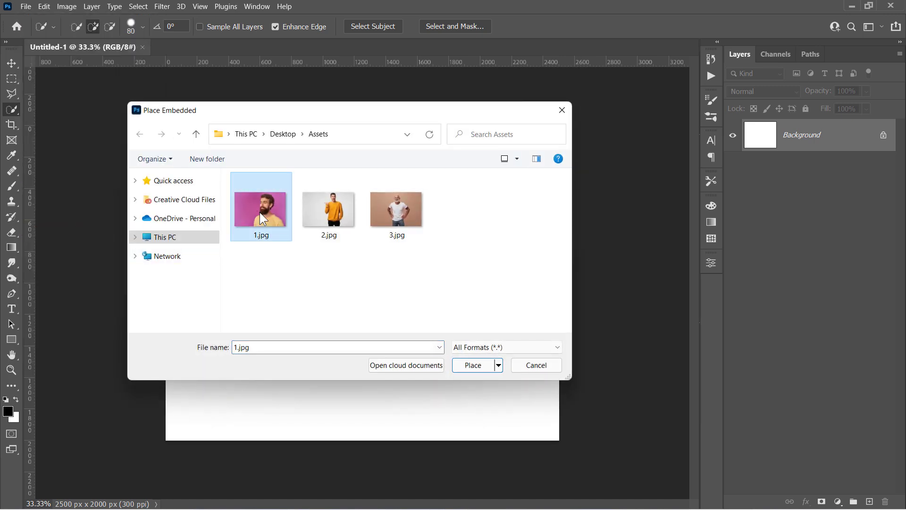
left_click(475, 368)
left_click_drag(561, 150, 607, 132)
left_click_drag(532, 211, 472, 231)
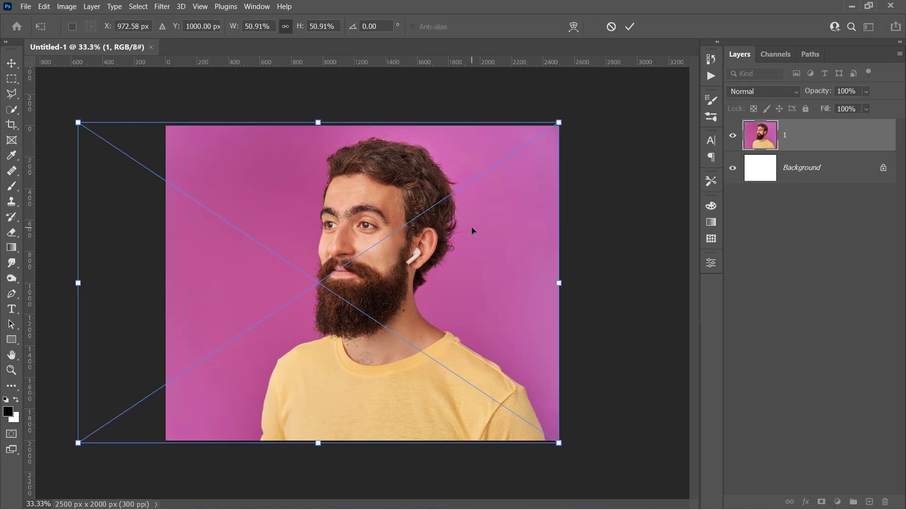
key("Return")
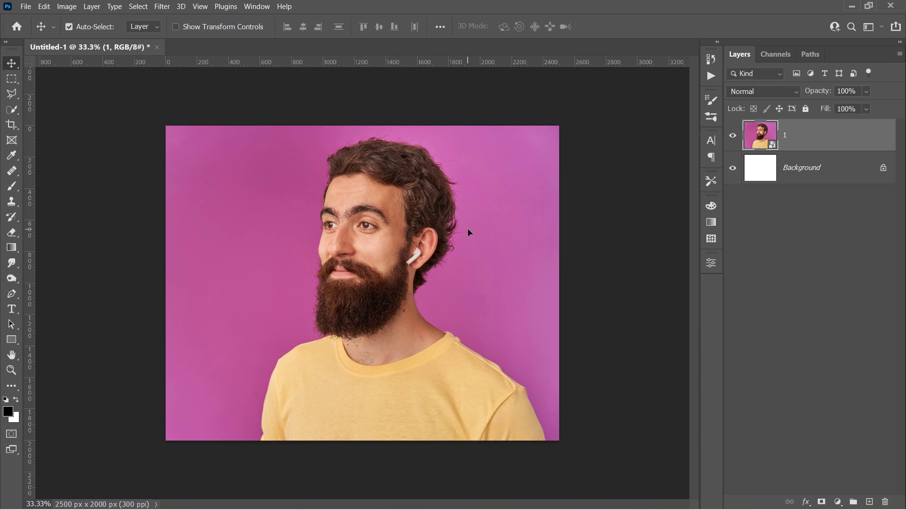
Mask layer 1 to the canvas bounds, convert it to a smart object, and check its transform bounds.
key("ctrl+t")
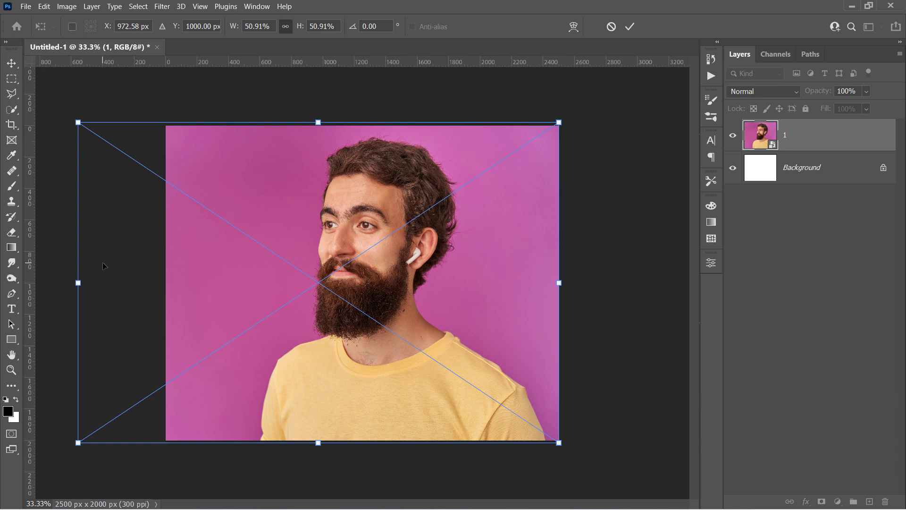
key("Return")
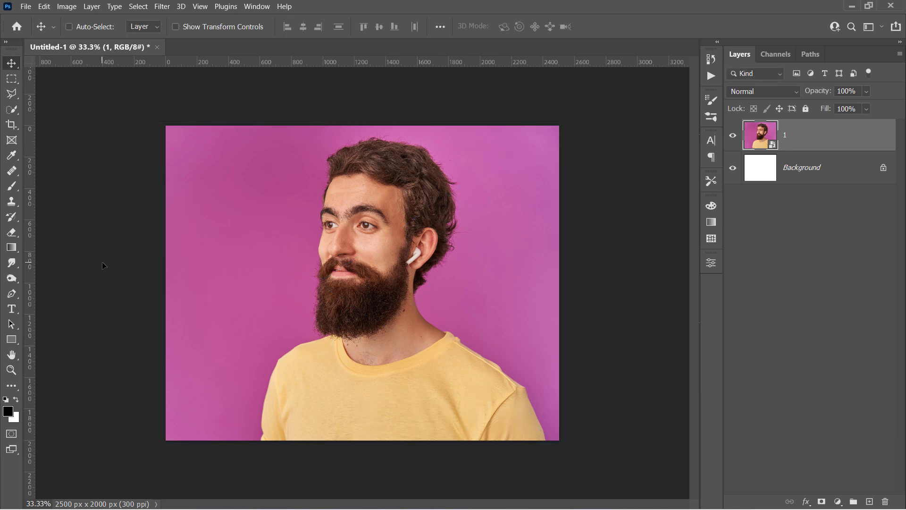
key("ctrl+a")
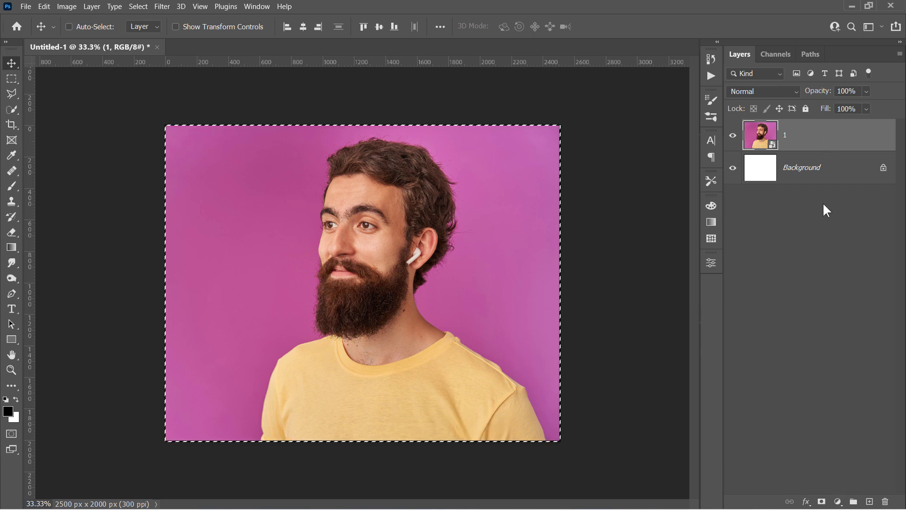
left_click(822, 501)
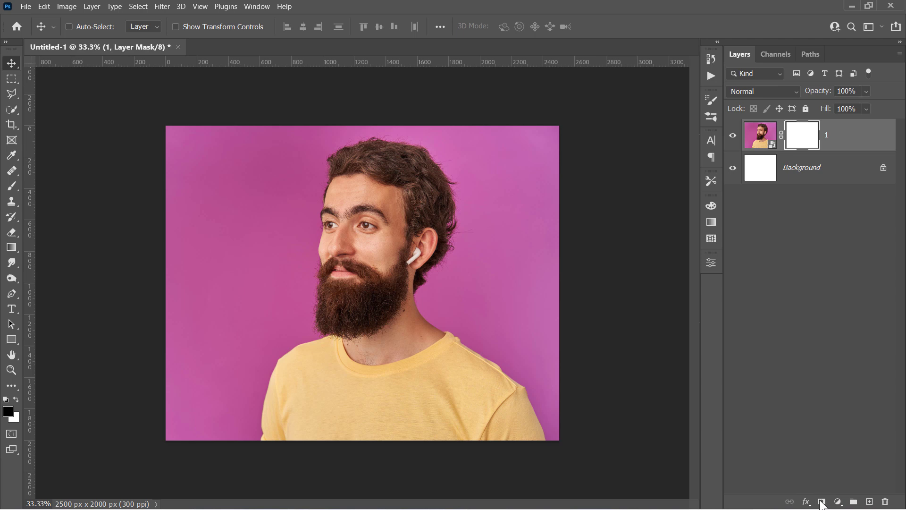
right_click(841, 136)
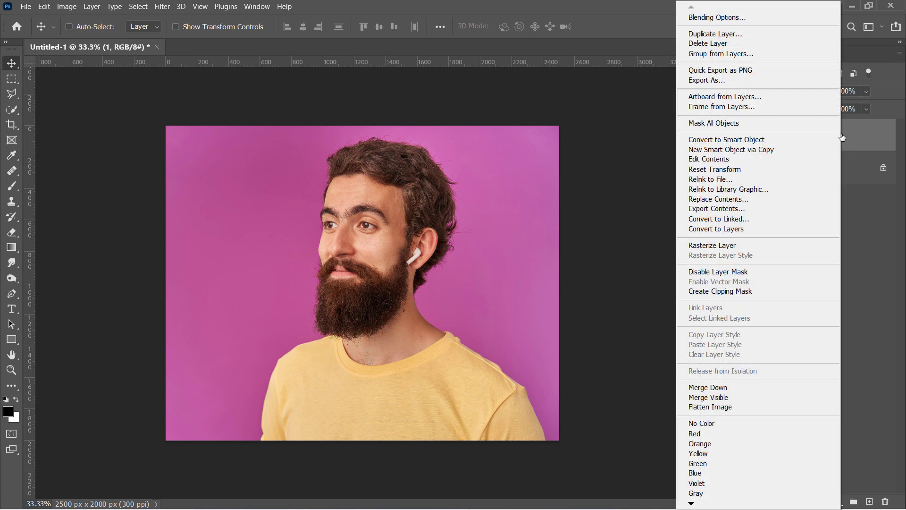
left_click(753, 142)
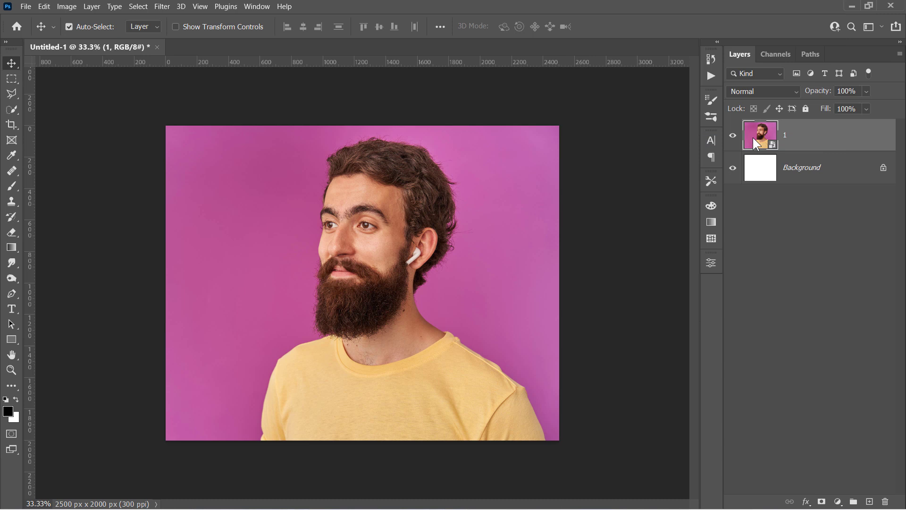
key("ctrl+t")
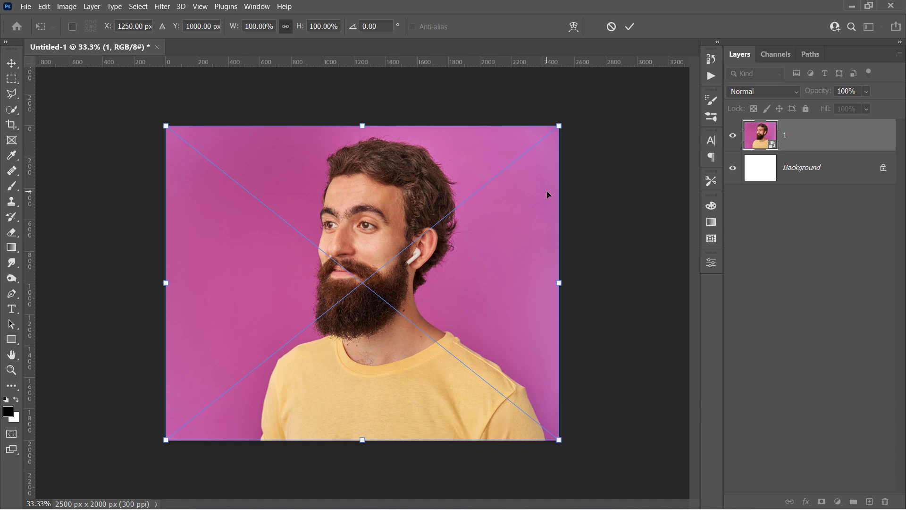
key("Return")
Delete the Background layer and rename layer 1 as "Before".
left_click(800, 169)
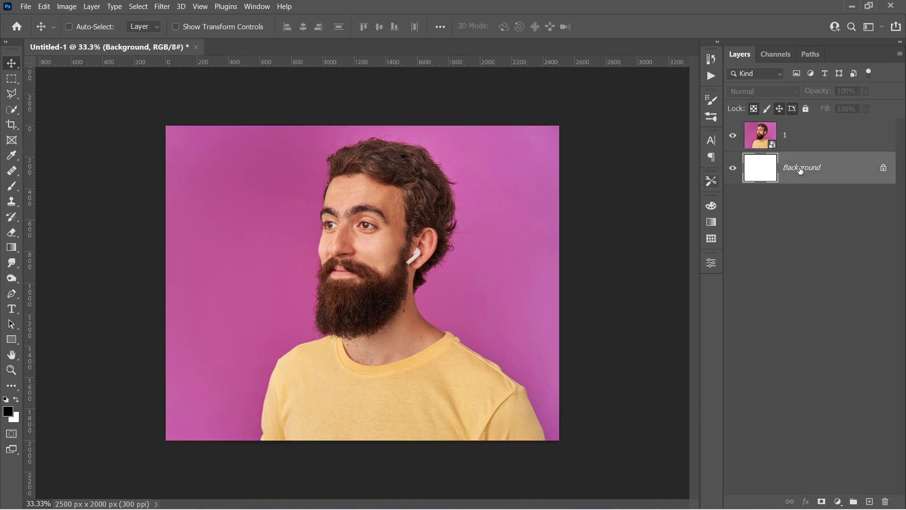
key("Delete")
double_click(785, 136)
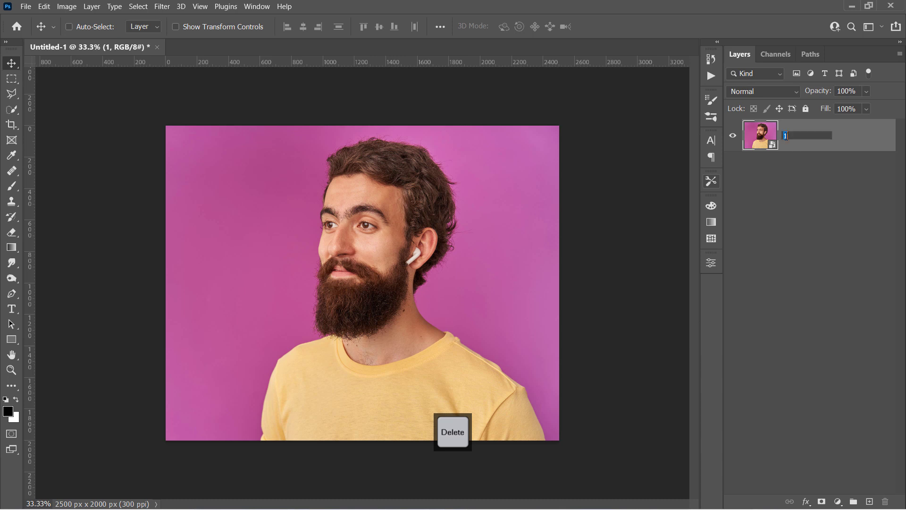
type("Before")
key("Return")
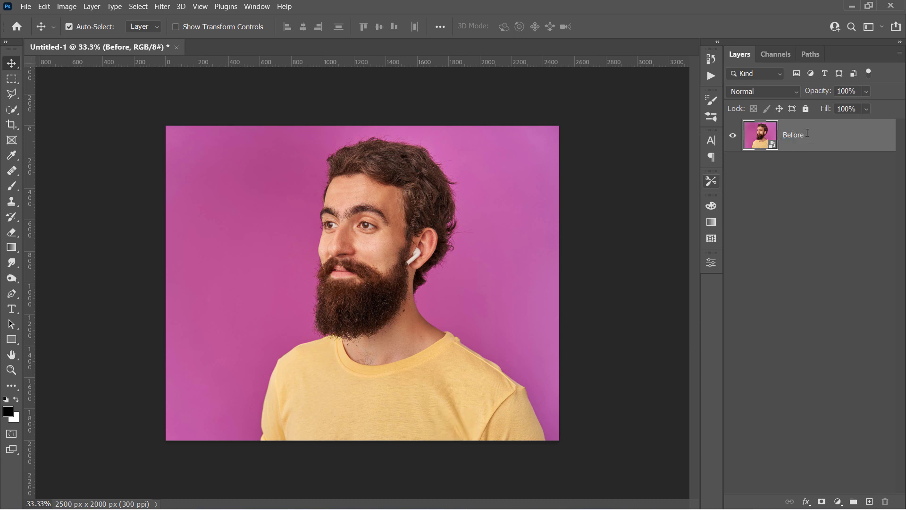
Duplicate the Before layer and rename the copy "Effect".
key("ctrl+j")
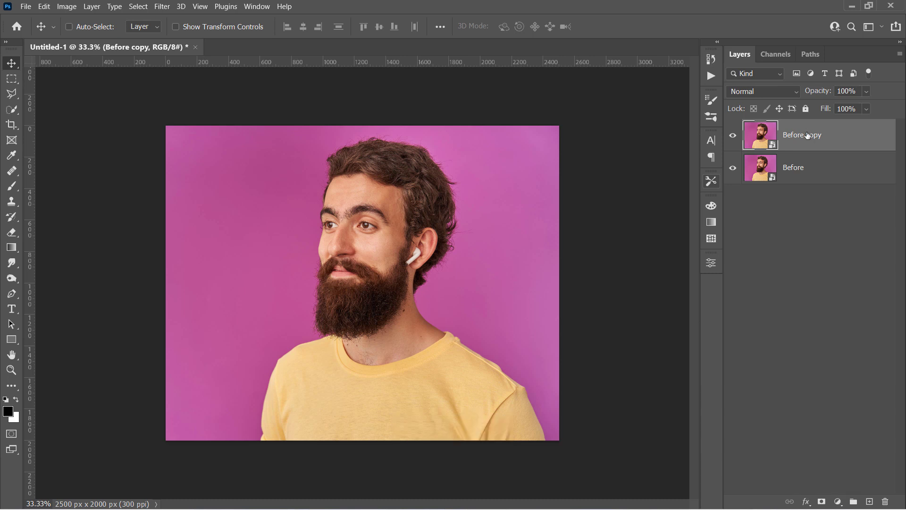
double_click(807, 135)
type("Effect")
key("Return")
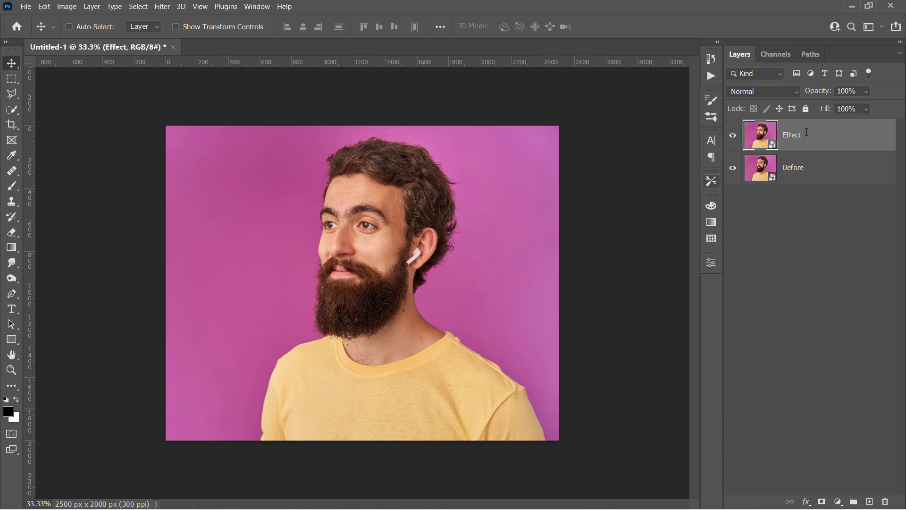
Apply Smart Sharpen to the Effect layer with Amount 150%, Radius 1.0 px, Reduce Noise 100% and Remove set to Gaussian Blur.
left_click(162, 6)
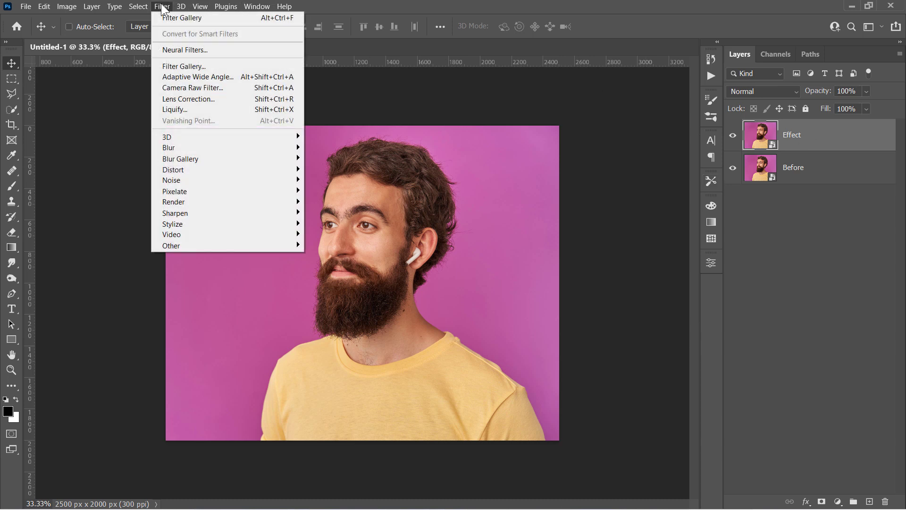
mouse_move(242, 212)
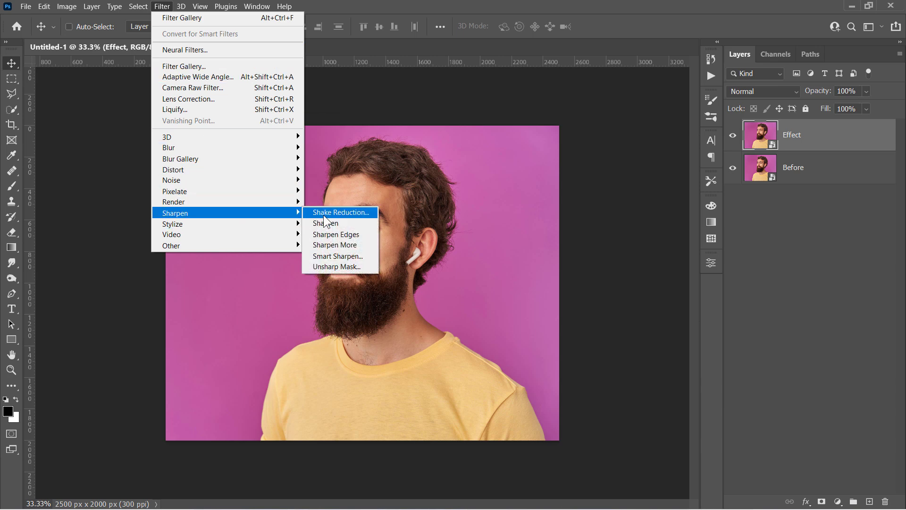
left_click(326, 256)
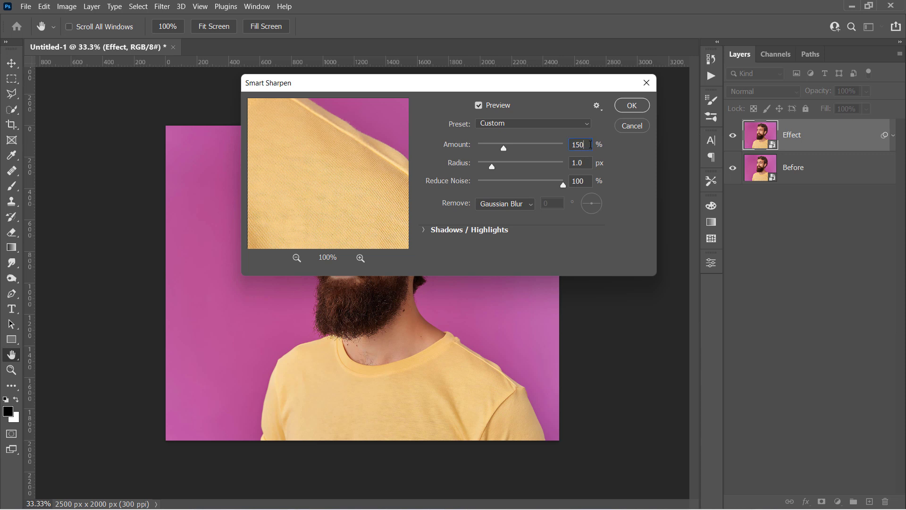
left_click(588, 163)
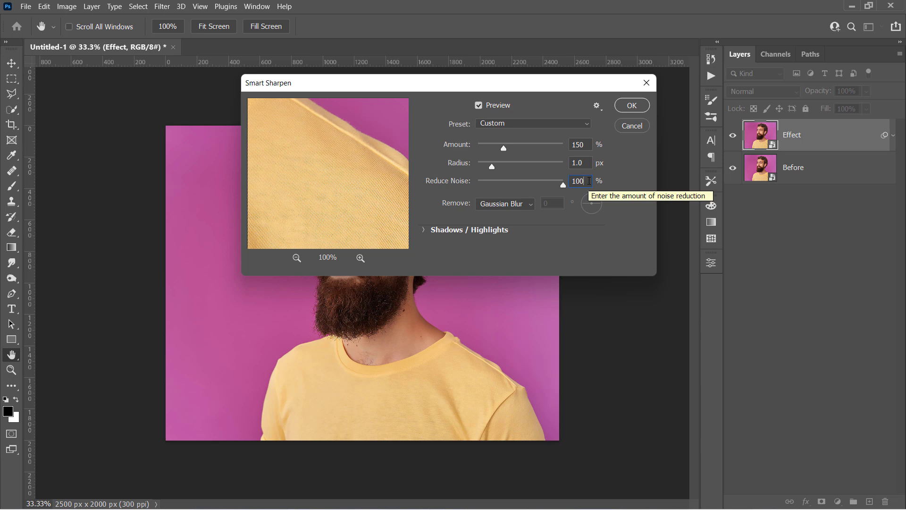
left_click(637, 107)
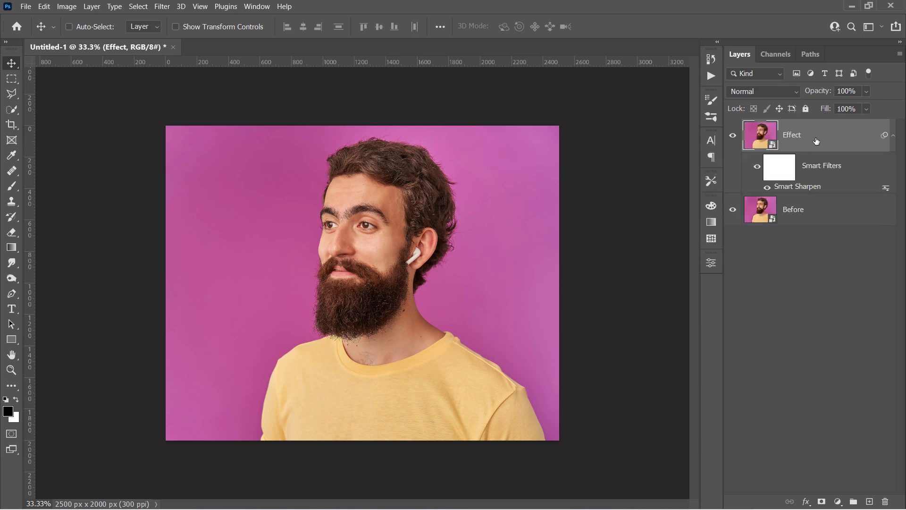
Choose Poster Edges in the Filter Gallery for the Effect layer, with Edge Thickness 10, Edge Intensity 0 and Posterization 3.
left_click(162, 7)
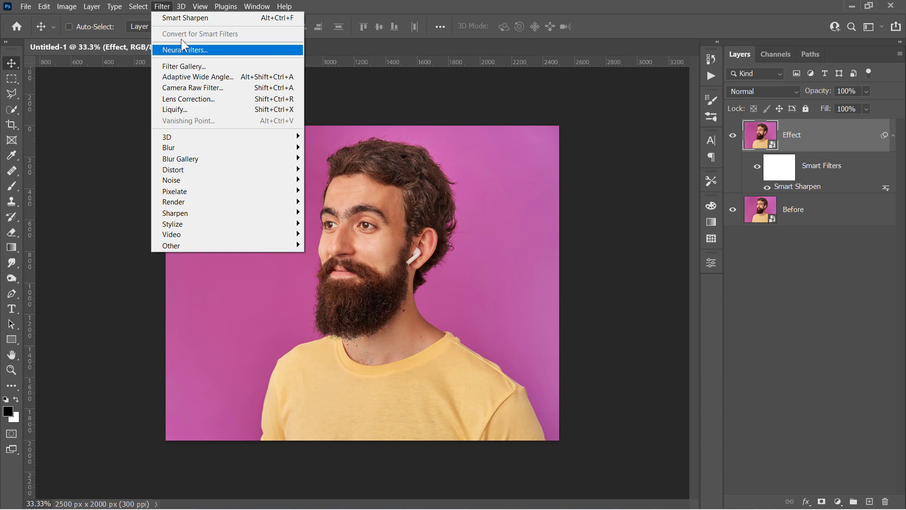
left_click(197, 63)
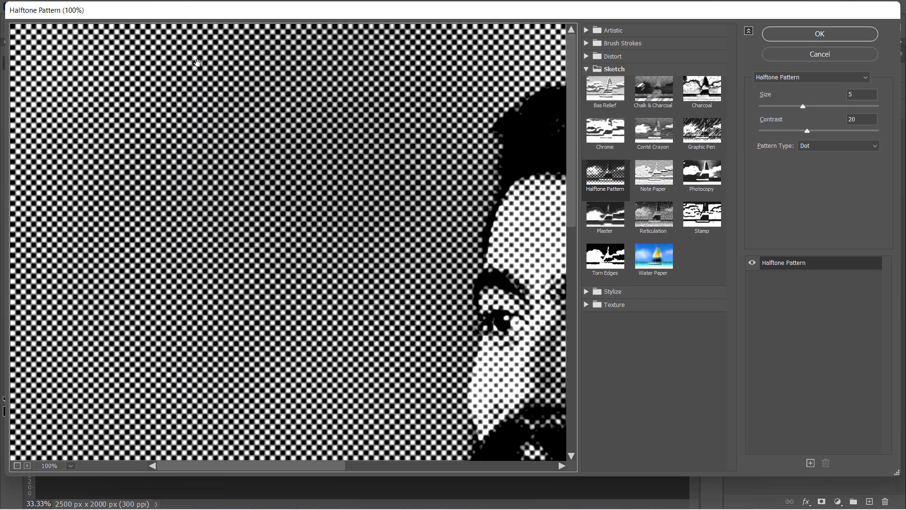
left_click(586, 30)
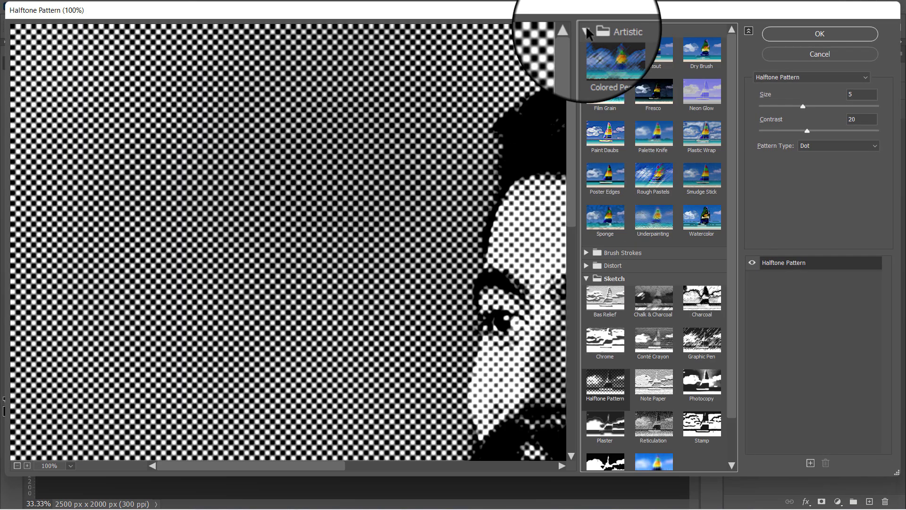
left_click(618, 188)
left_click_drag(537, 223, 228, 154)
left_click_drag(783, 106, 904, 109)
left_click_drag(774, 131, 744, 129)
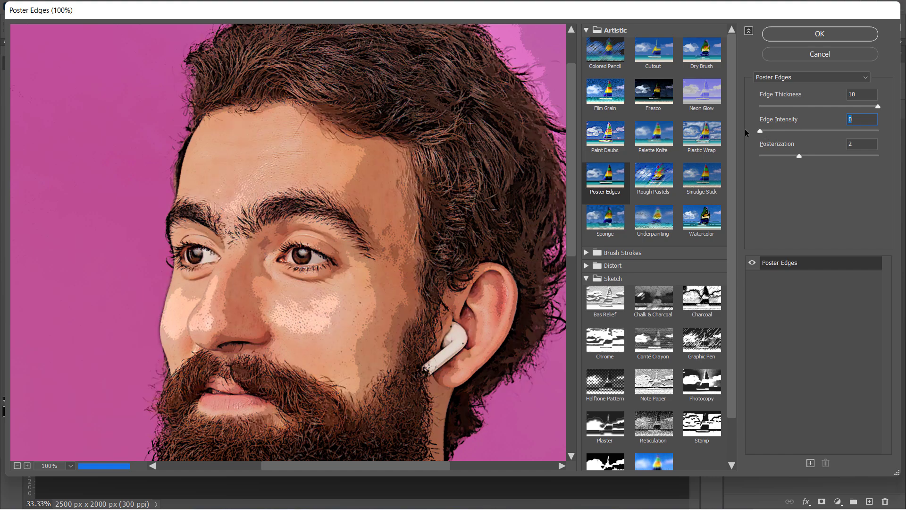
left_click_drag(799, 157, 819, 157)
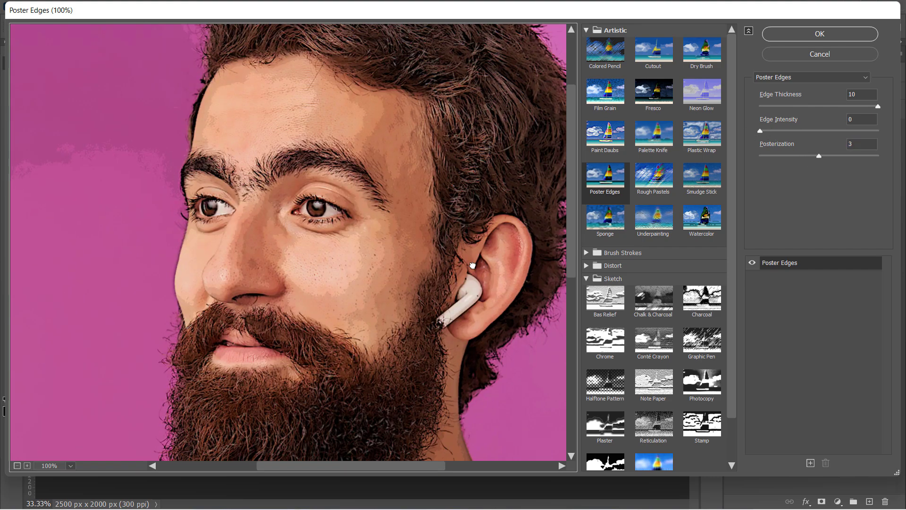
Compare the portrait preview with and without Poster Edges, and apply the filter.
left_click(753, 263)
left_click(752, 261)
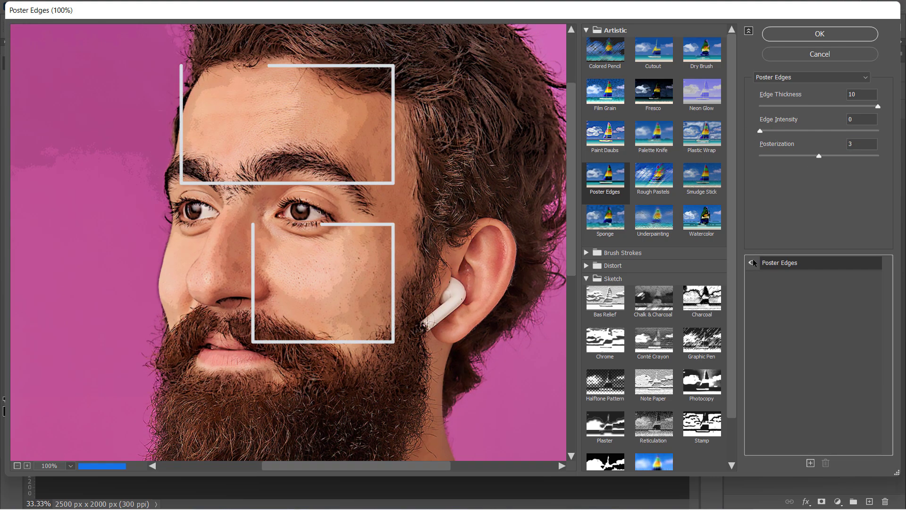
left_click(752, 260)
left_click(752, 261)
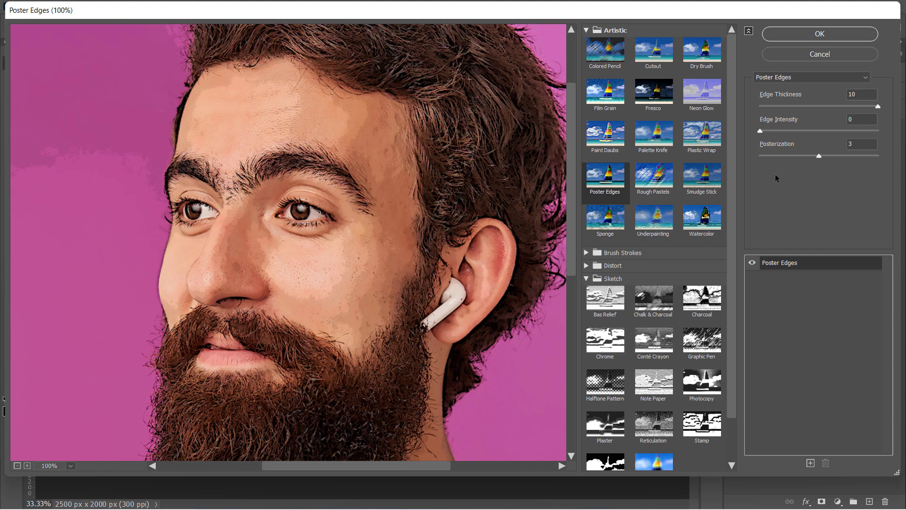
left_click(813, 33)
Apply Oil Paint to the Effect layer with Stylization 5.0, Cleanliness 3.0, Scale 0.1, Bristle Detail 0.0 and Lighting off.
left_click(162, 6)
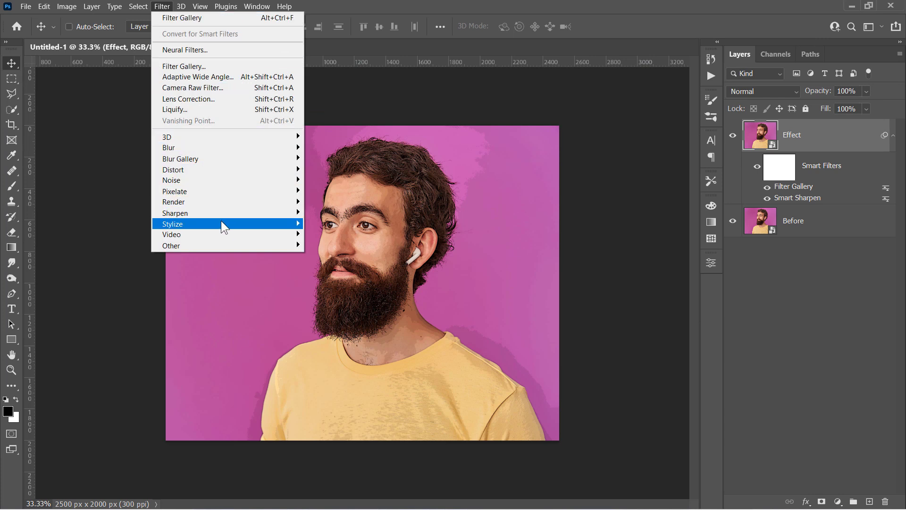
mouse_move(229, 222)
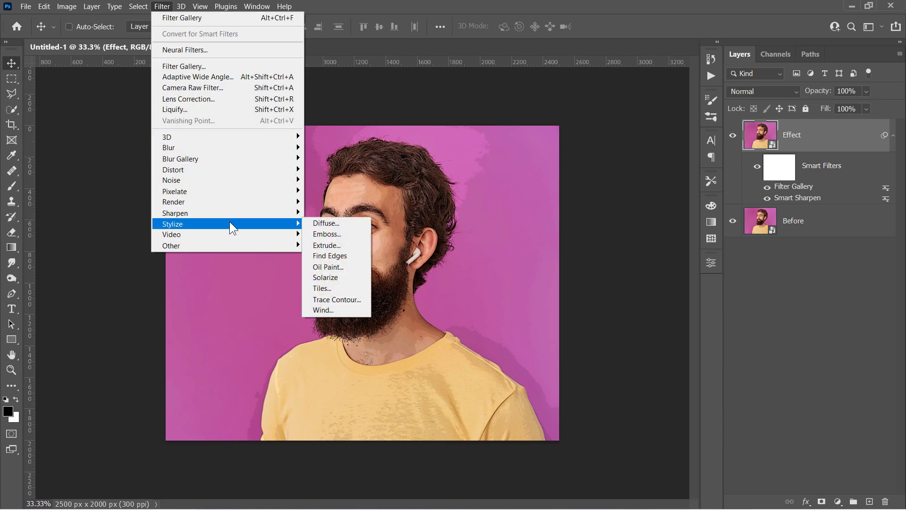
left_click(335, 267)
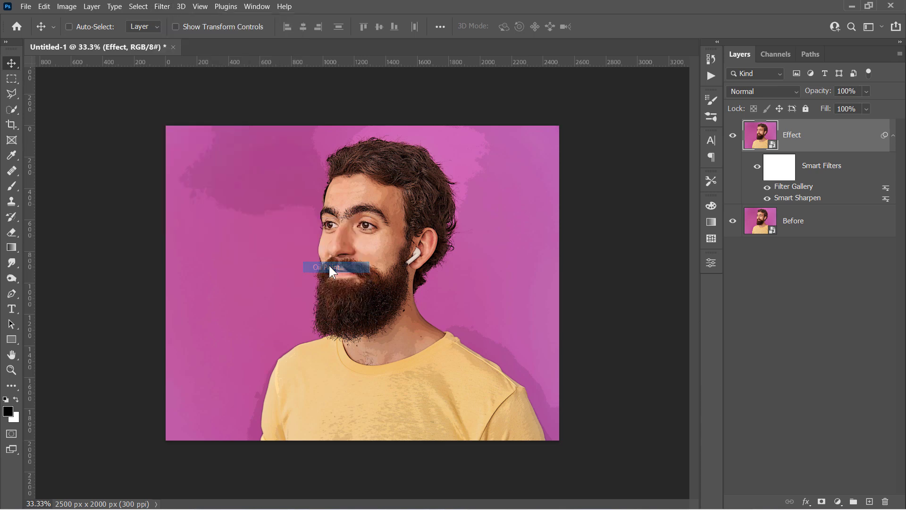
left_click(558, 241)
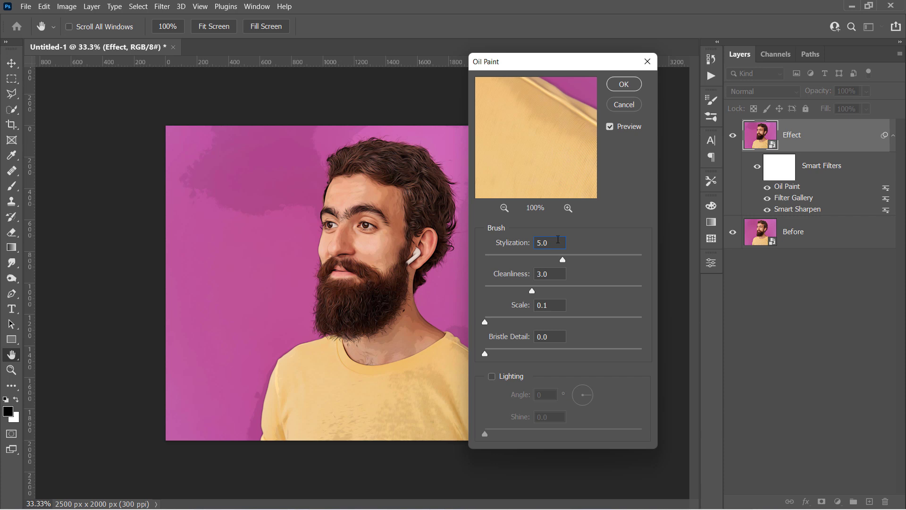
left_click(555, 274)
left_click(557, 332)
left_click(368, 225)
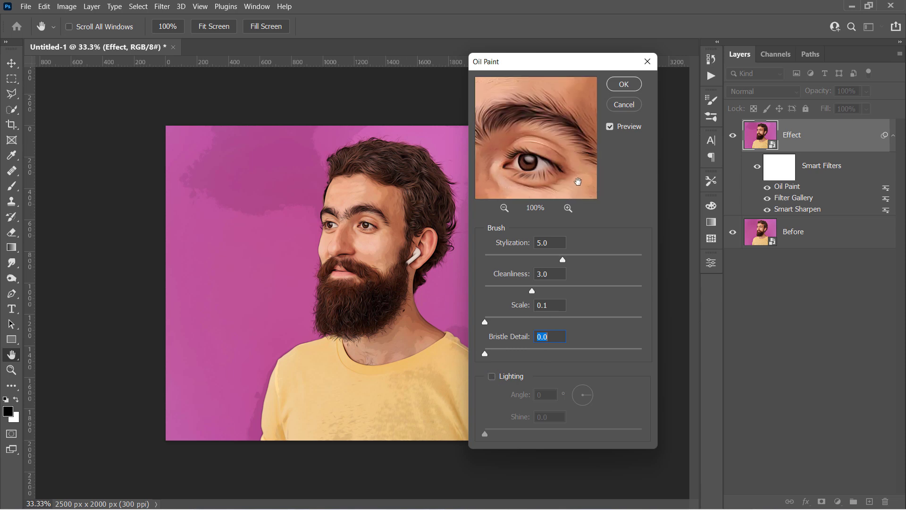
left_click(623, 84)
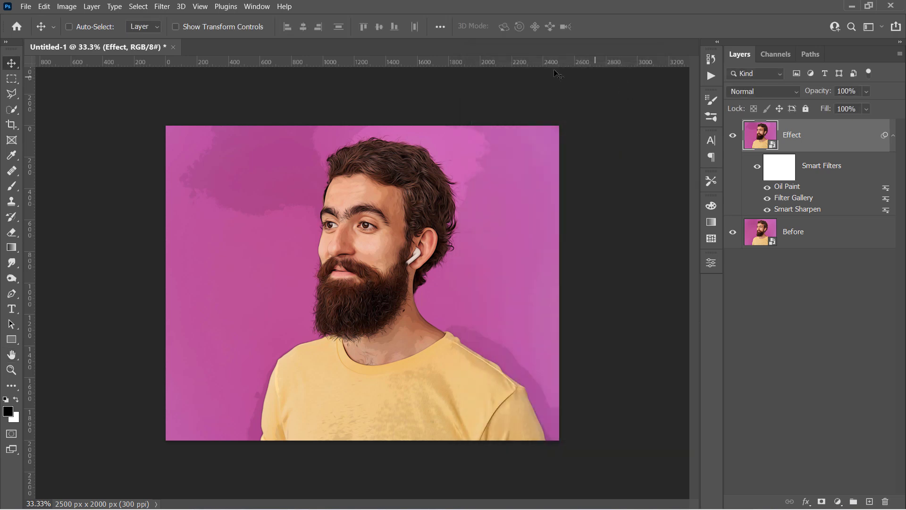
Apply Surface Blur to the Effect layer with a Radius of 20 pixels and a Threshold of 10 levels.
left_click(162, 6)
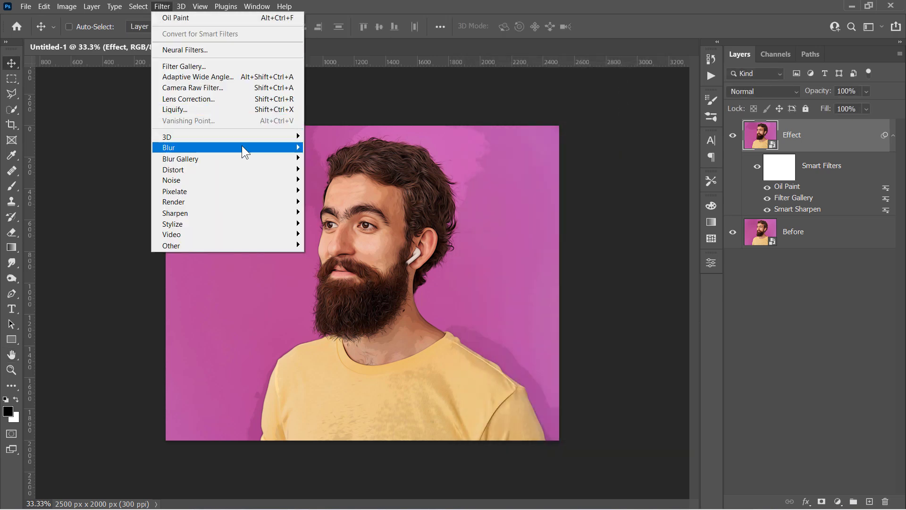
mouse_move(242, 147)
left_click(338, 254)
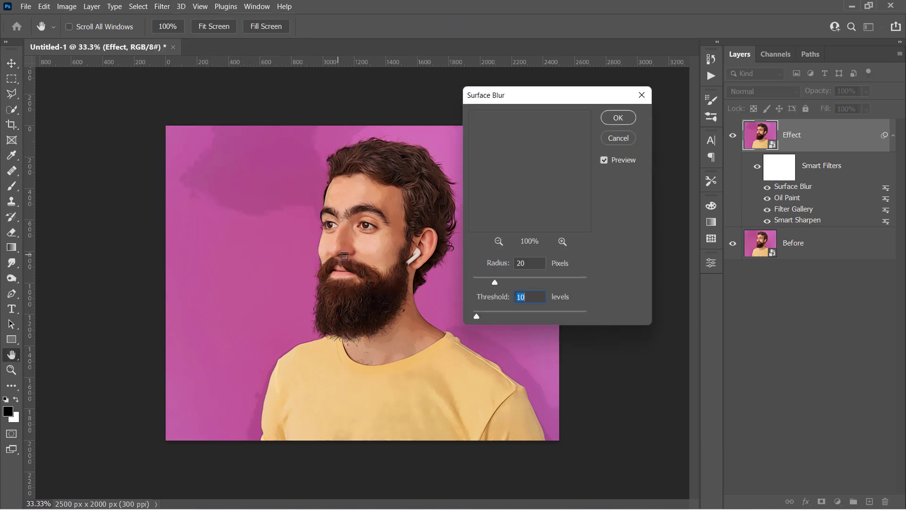
left_click(530, 263)
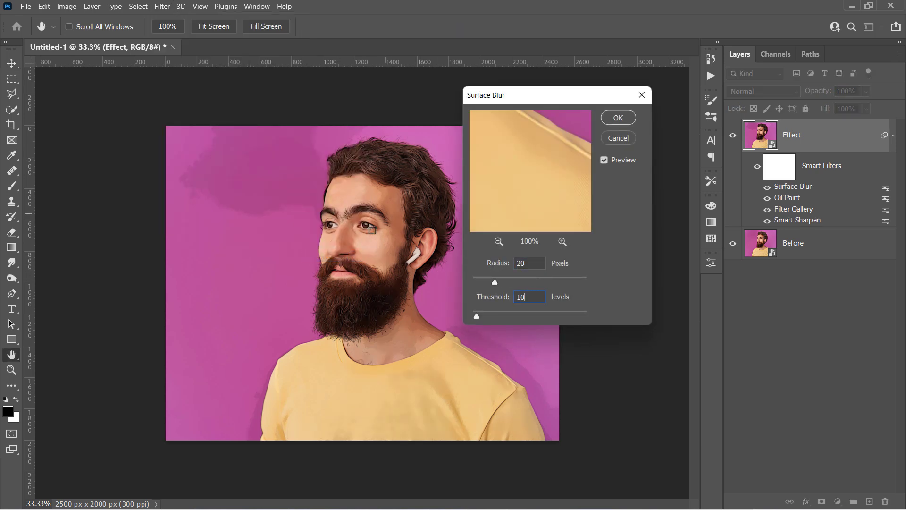
left_click(370, 228)
left_click_drag(522, 203, 510, 159)
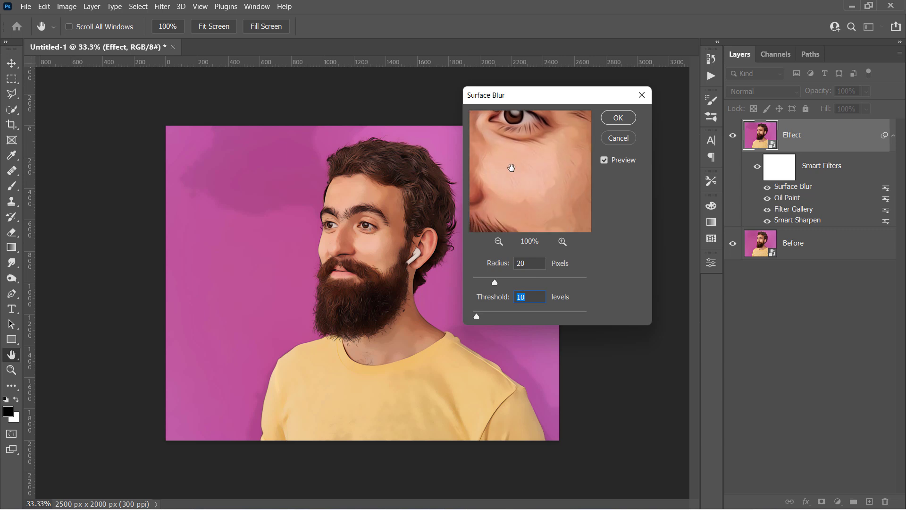
left_click(619, 118)
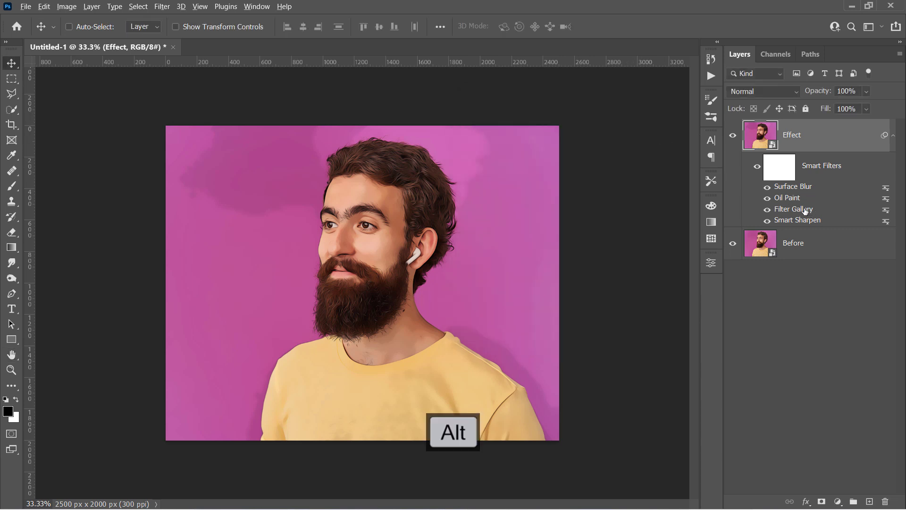
Duplicate the Filter Gallery and Oil Paint smart filters above Surface Blur, with the Oil Paint copy at the top of the stack.
left_click_drag(804, 210, 807, 184)
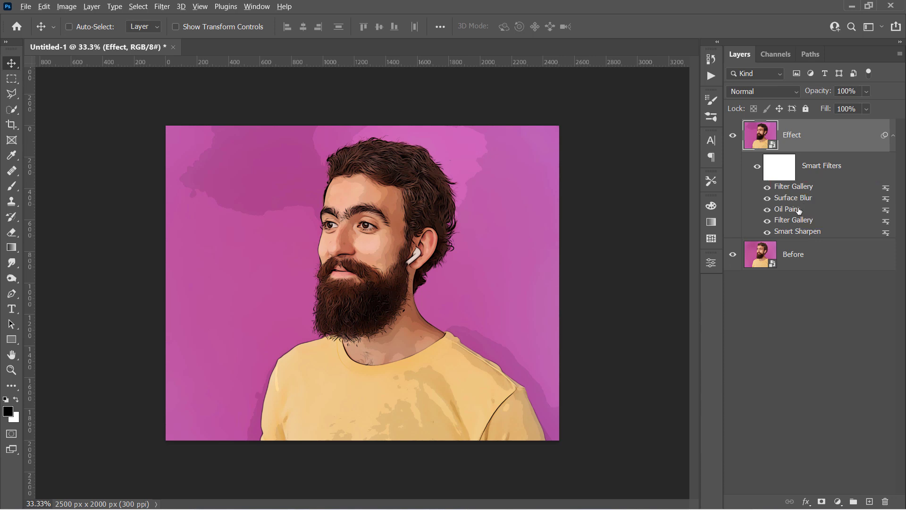
left_click_drag(804, 207, 805, 185)
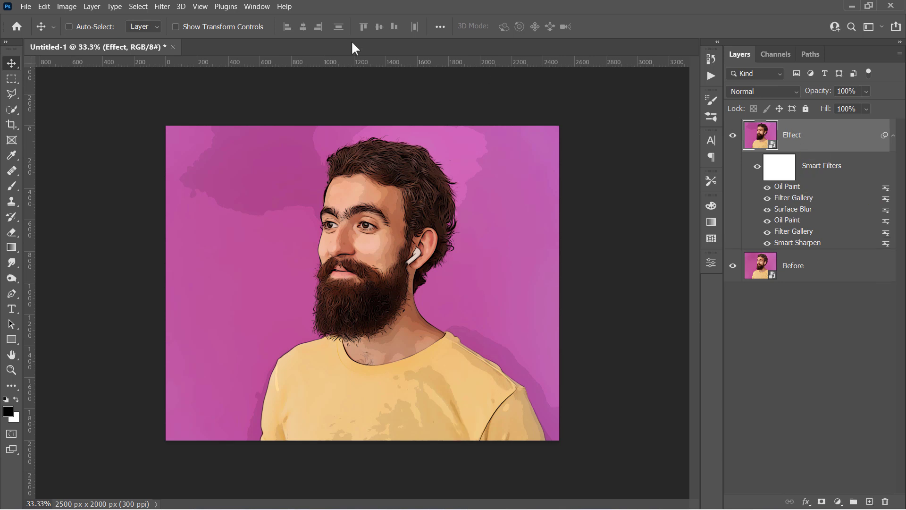
Apply Unsharp Mask to the Effect layer with Amount 200%, Radius 5.0 pixels and Threshold 5 levels, comparing the image with and without it.
left_click(162, 7)
mouse_move(254, 213)
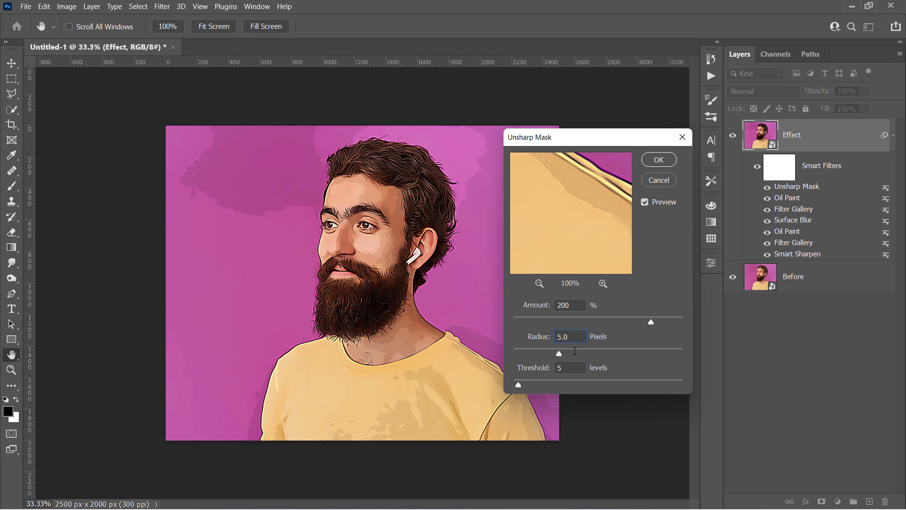
left_click(569, 367)
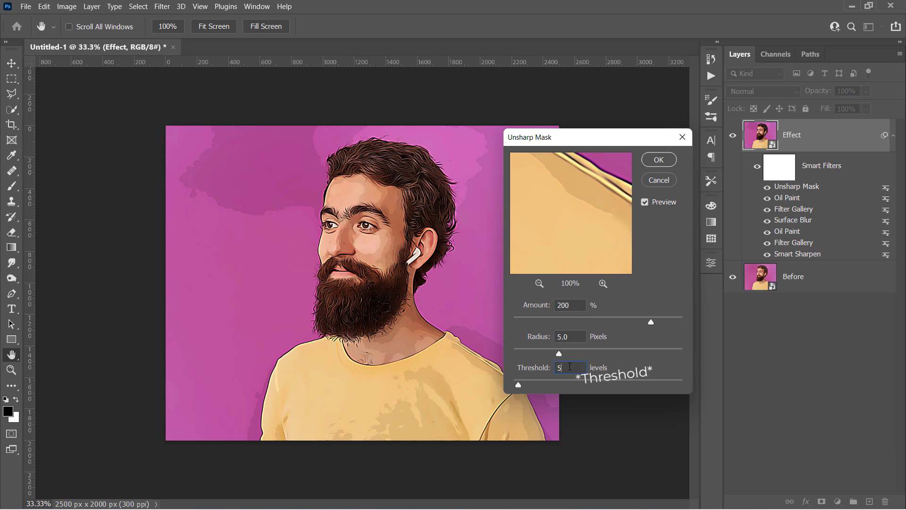
left_click(644, 202)
left_click(645, 202)
left_click(645, 202)
left_click(645, 202)
left_click(653, 161)
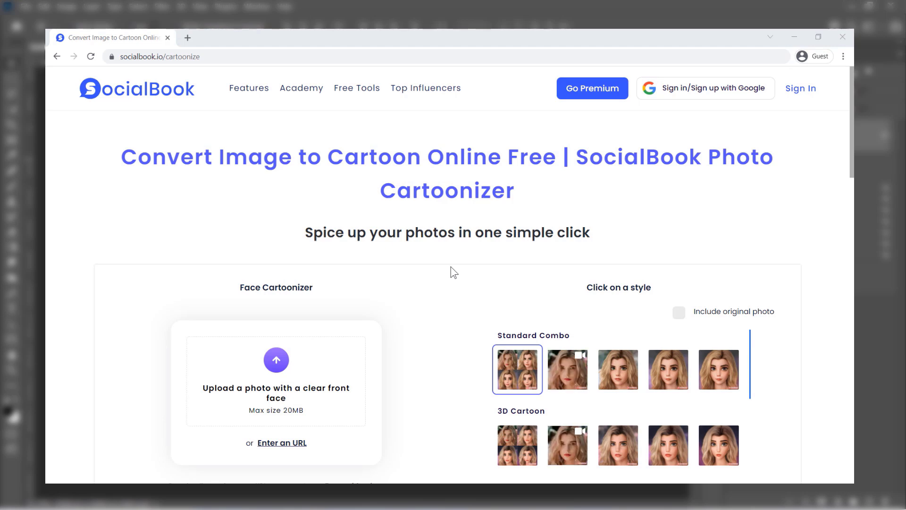
In the SocialBook Photo Cartoonizer web page, upload a portrait photo to the Face Cartoonizer and choose the 3D Cartoon 1 style.
scroll(452, 267, "down", 3)
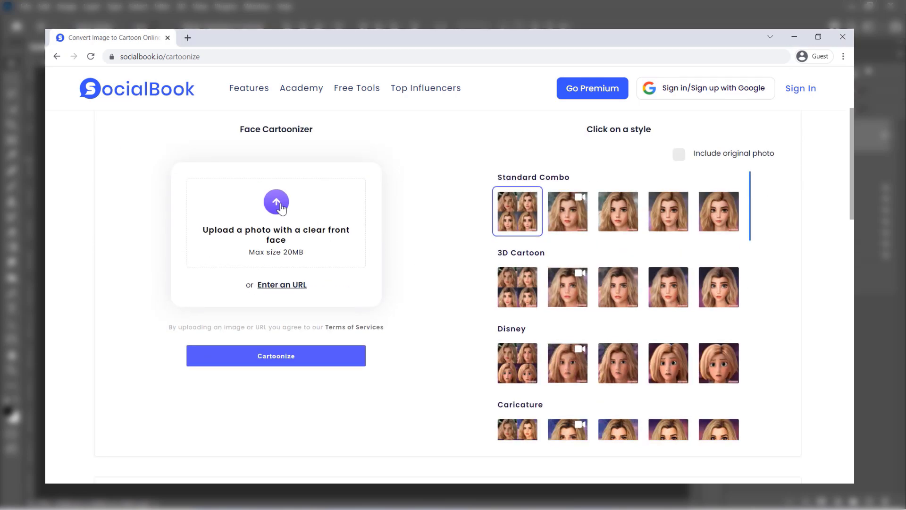
left_click(281, 207)
double_click(410, 122)
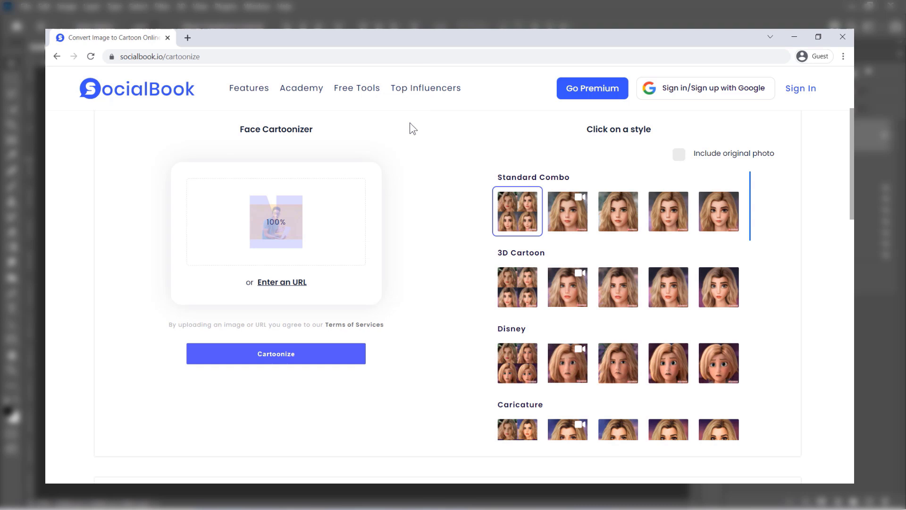
left_click(636, 290)
Cartoonize the uploaded photo, enter the captcha code to continue, and view the 3D Cartoon 1 result enlarged.
left_click(264, 357)
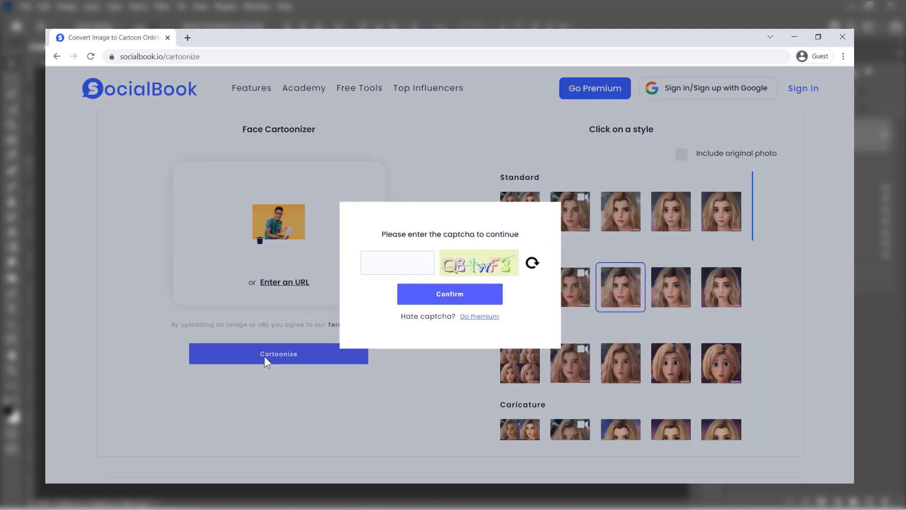
type("q81wf3")
left_click(420, 292)
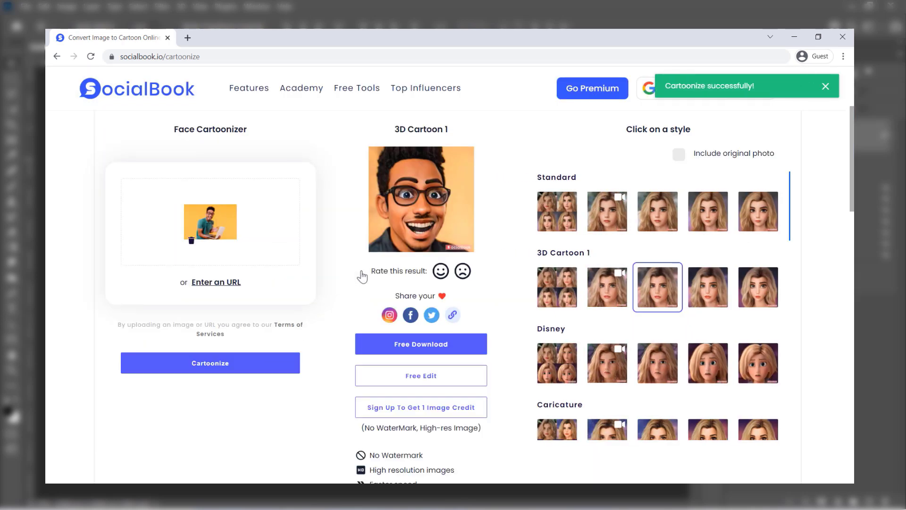
left_click(420, 218)
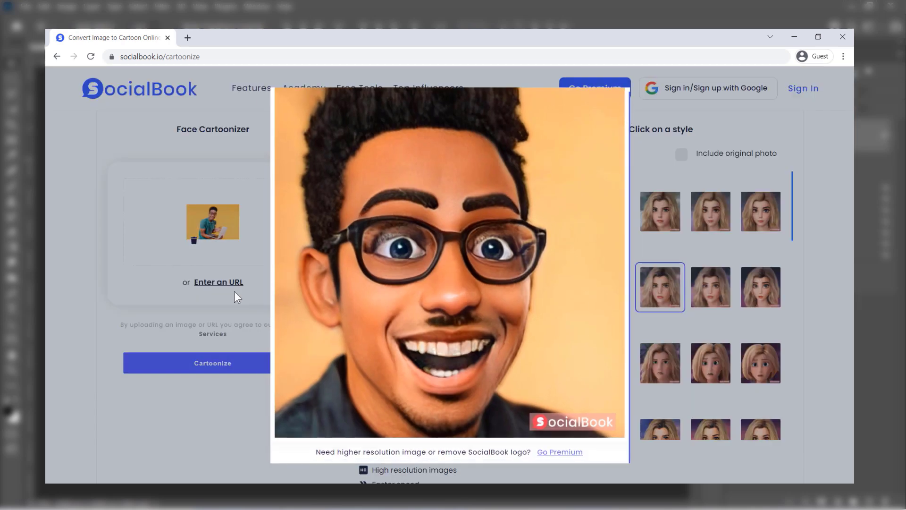
left_click(234, 291)
Cartoonize the same photo in the Standard Combo style and enlarge the result.
left_click(552, 218)
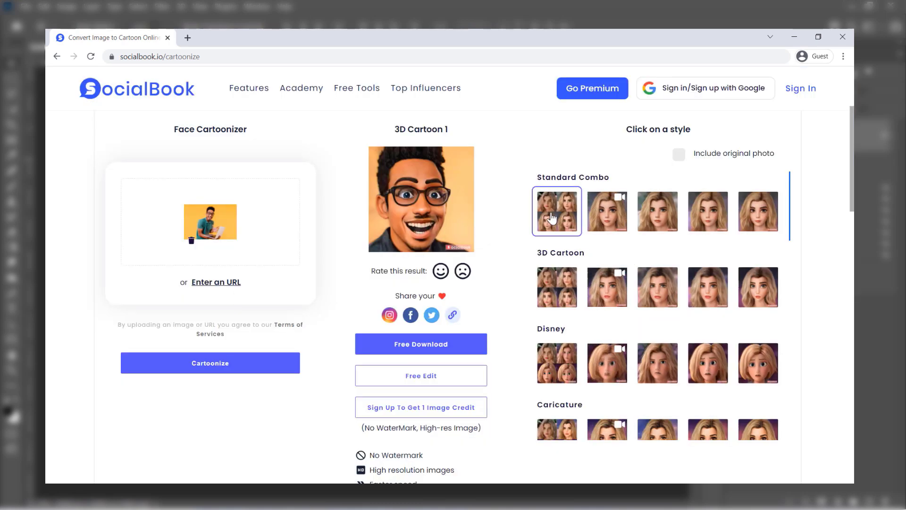
left_click(199, 364)
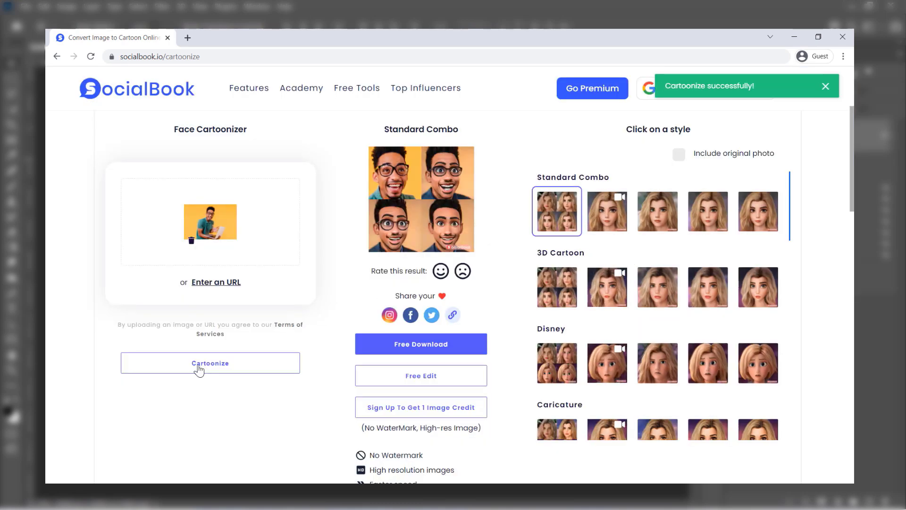
left_click(372, 232)
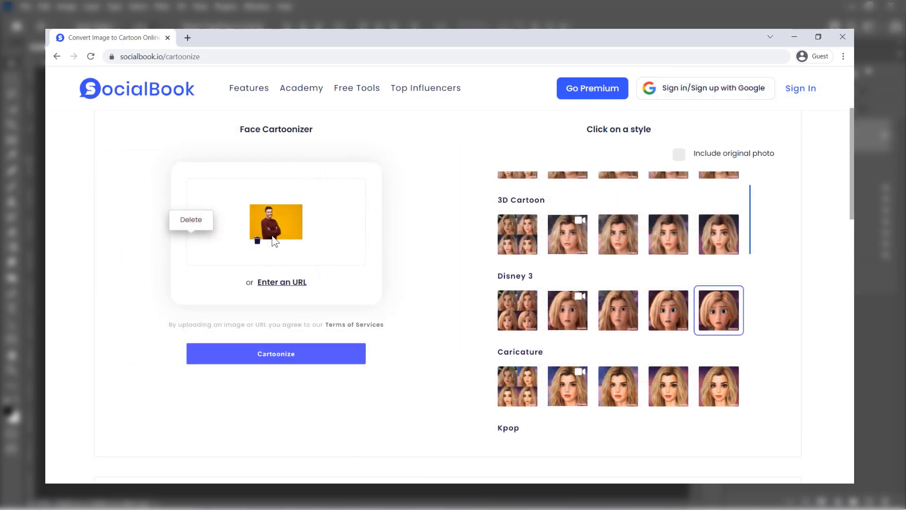
Cartoonize the photo of the man in the dark red sweater in the Caricature 1 style and enlarge the result.
scroll(544, 271, "down", 2)
left_click(616, 292)
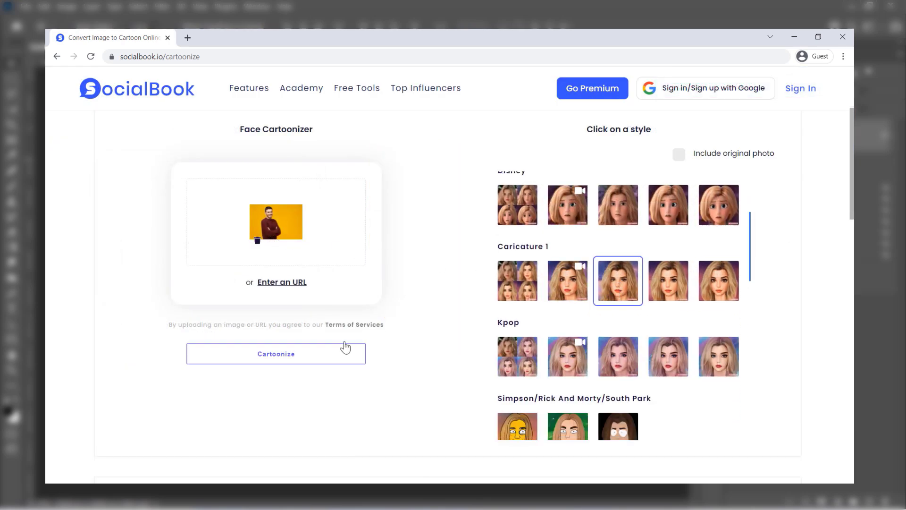
left_click(276, 350)
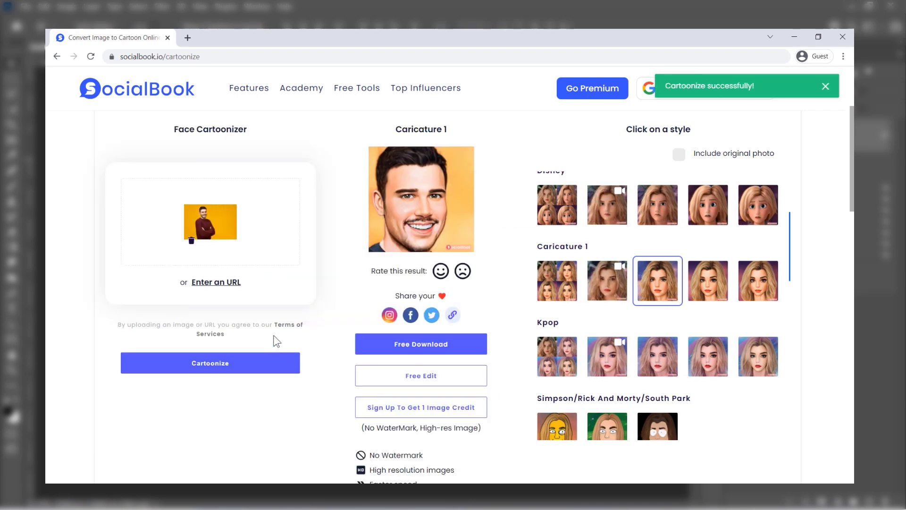
left_click(410, 230)
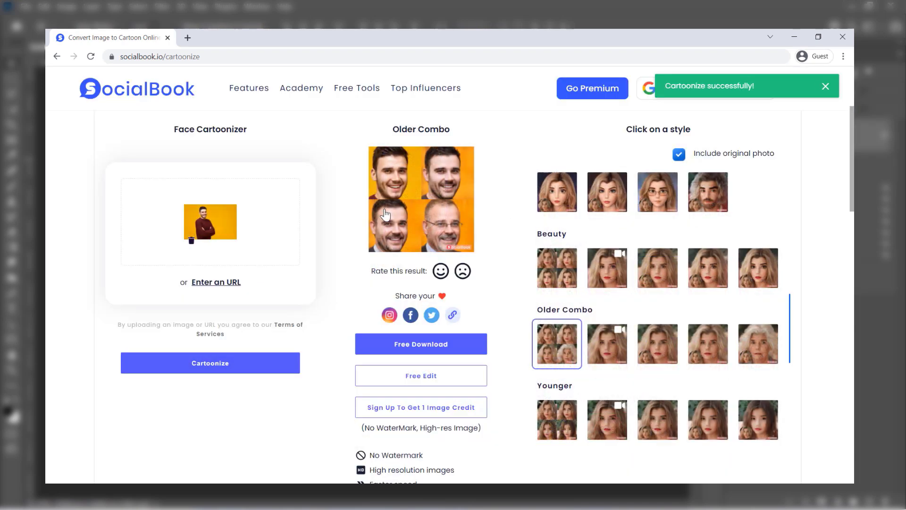
View the Older Combo result enlarged, and watch the Younger Transform video in full screen.
left_click(384, 208)
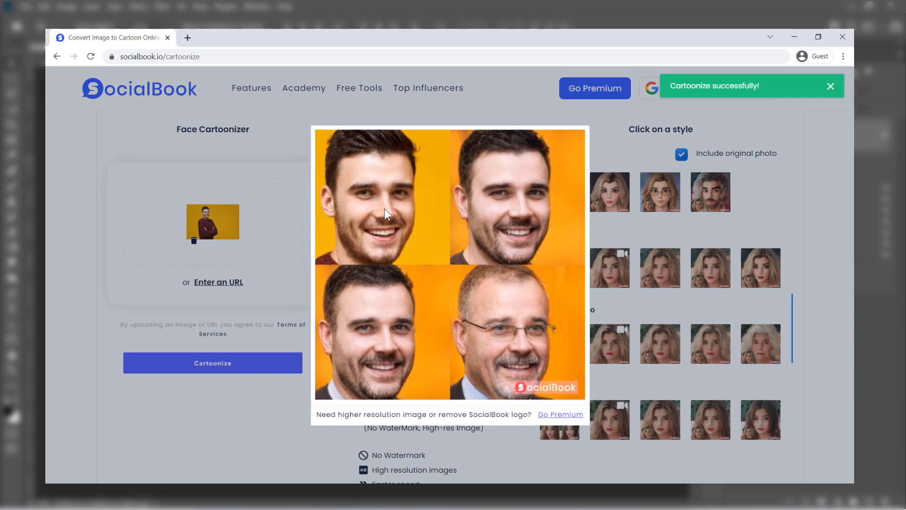
left_click(273, 326)
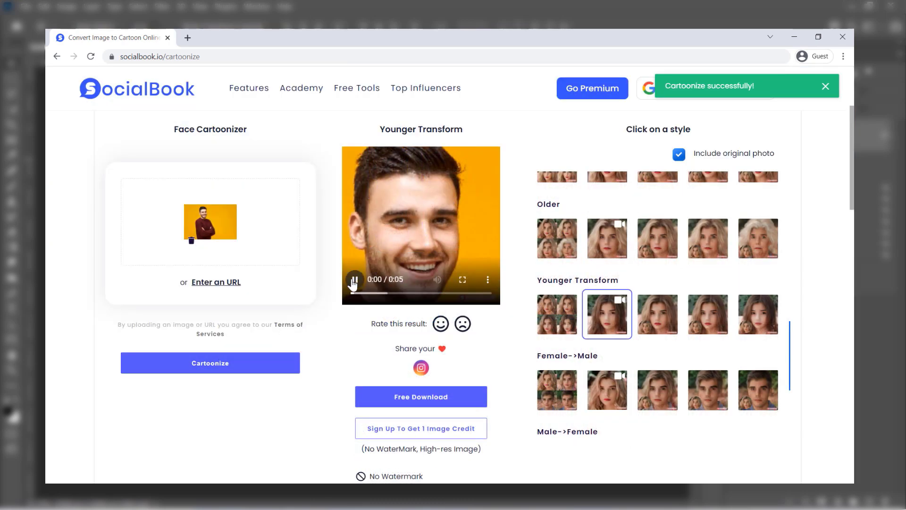
left_click(462, 279)
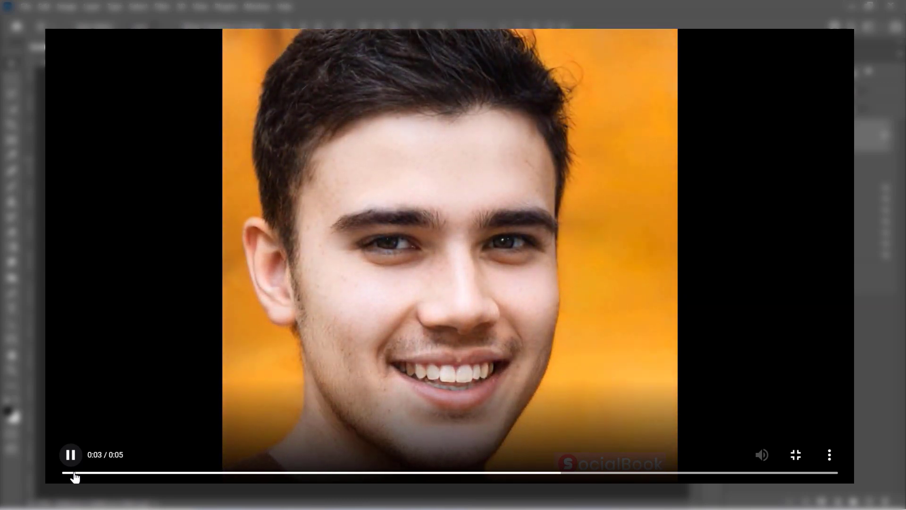
key("Escape")
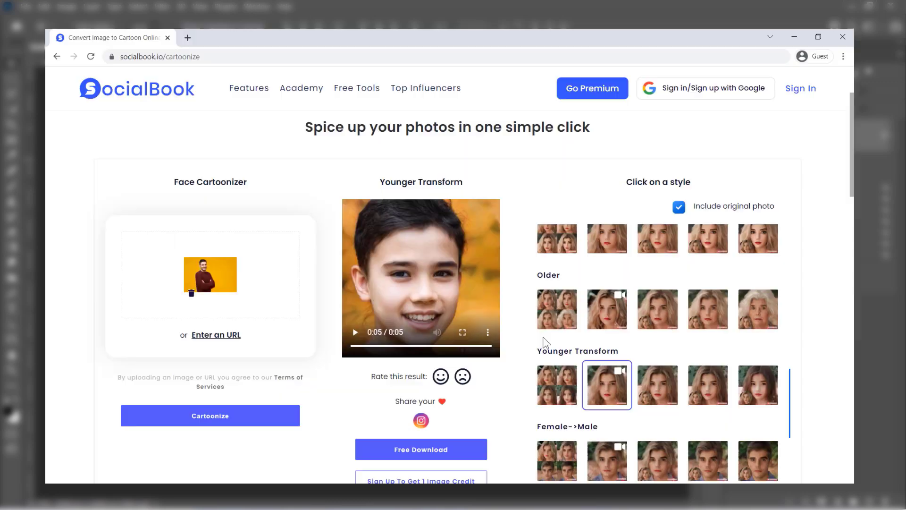
Cartoonize the grey sweater photo in the Full Body Cartoonizer with the Realistic 1 style, and enlarge the result.
scroll(533, 343, "down", 5)
scroll(531, 341, "down", 9)
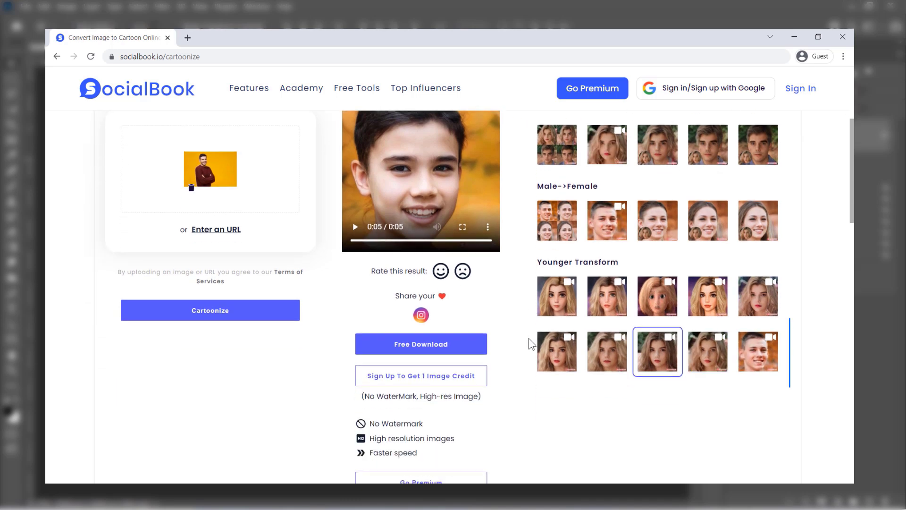
left_click(515, 320)
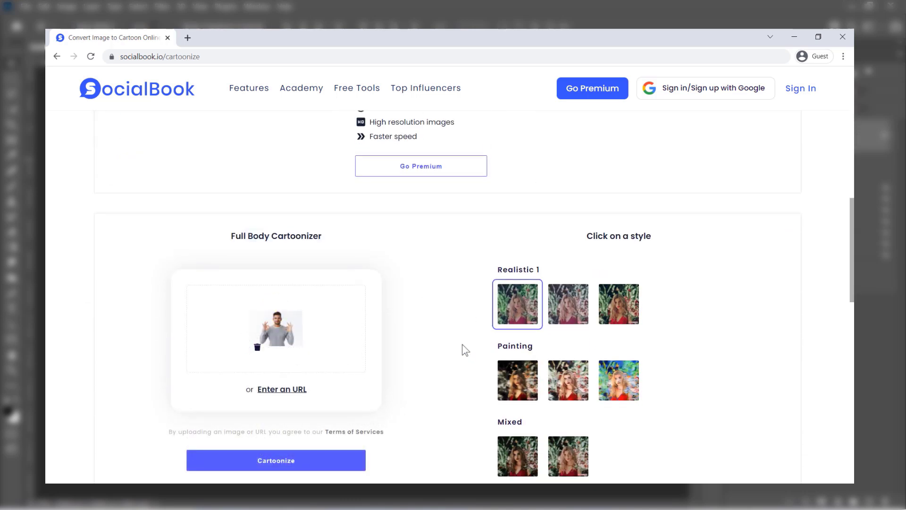
left_click(263, 460)
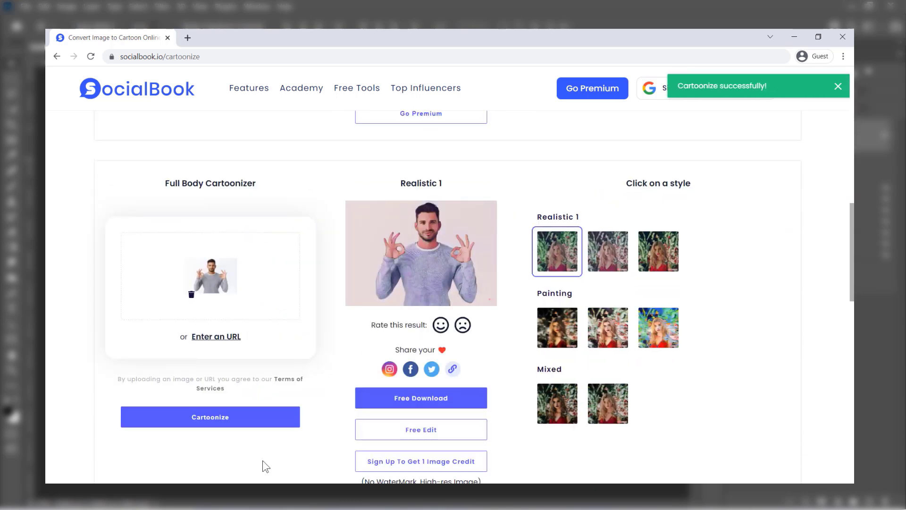
left_click(430, 264)
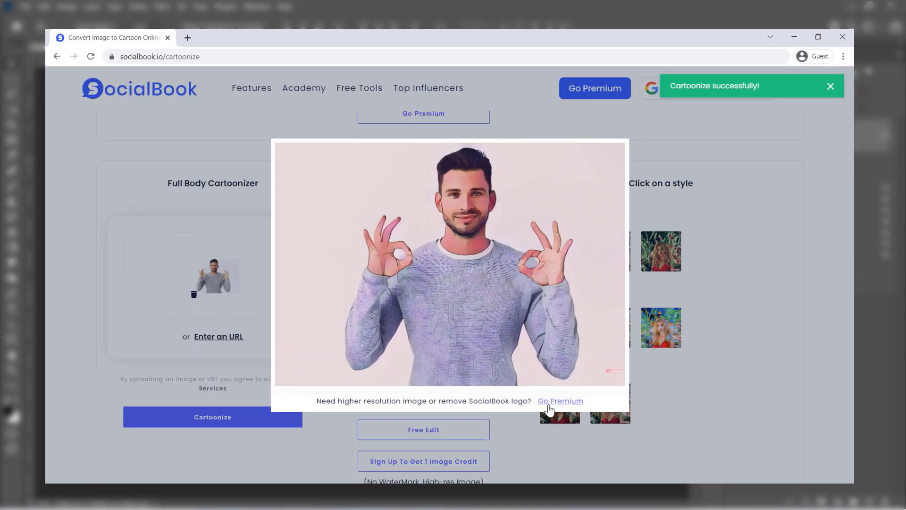
Follow the premium offer for a higher-resolution cartoon without the SocialBook logo.
left_click(549, 405)
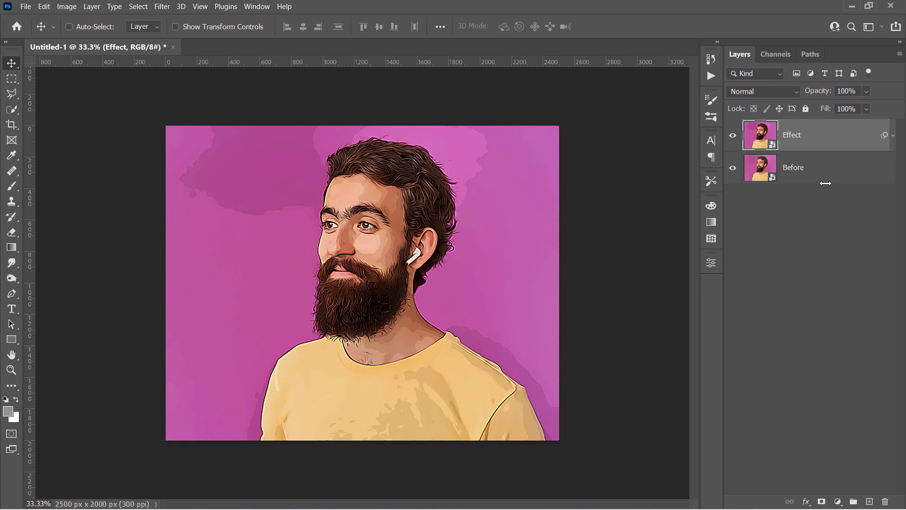
Switch to Photoshop, duplicate the Before layer, move the copy above the Effect layer and rename it Halftone.
left_click(827, 181)
key("ctrl+j")
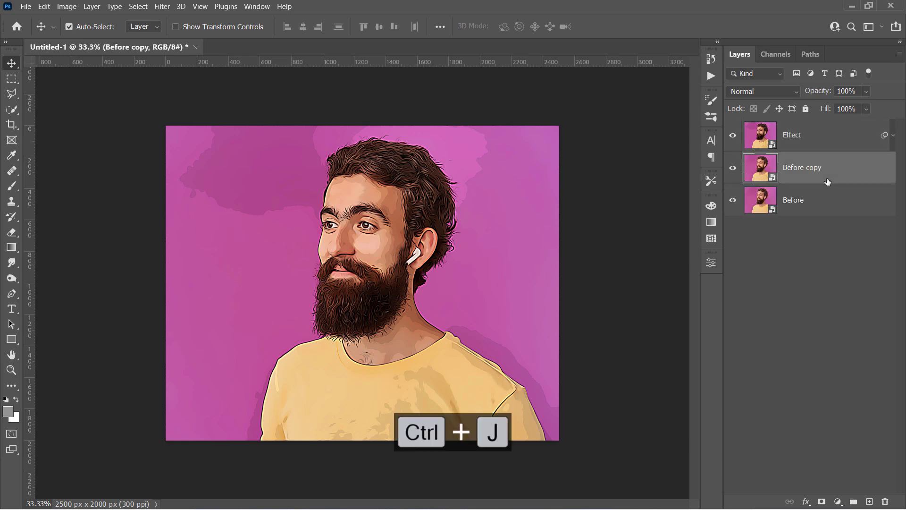
left_click_drag(827, 181, 820, 133)
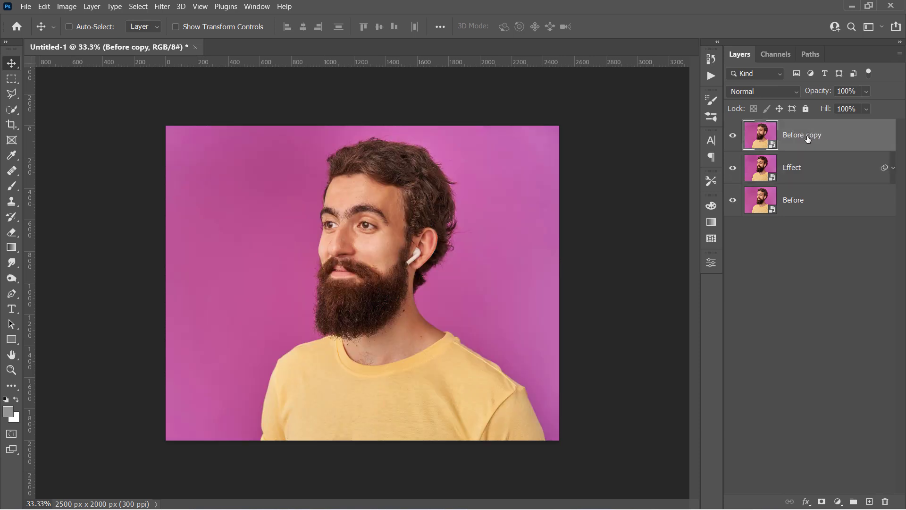
double_click(808, 136)
type("Halftone")
key("Return")
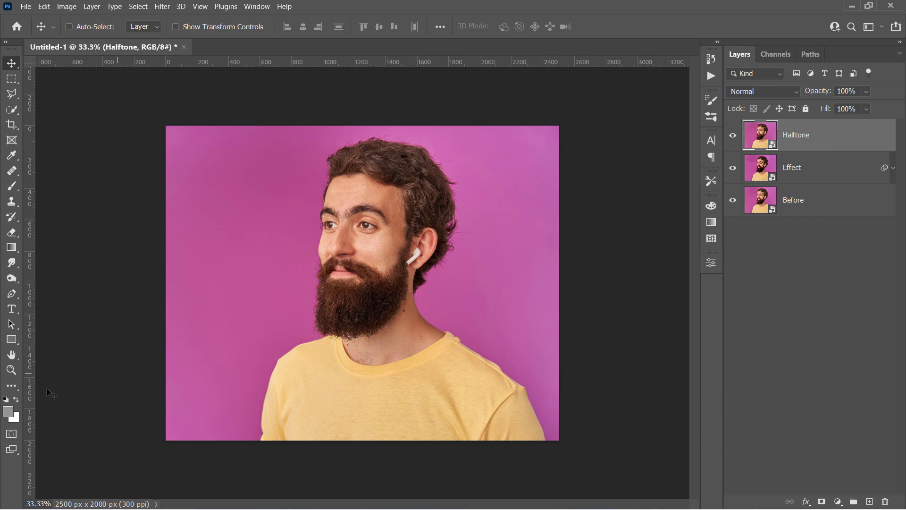
Reset the foreground and background colours to default, and choose the Halftone Pattern sketch filter for the Halftone layer in the Filter Gallery.
left_click(6, 400)
left_click(164, 6)
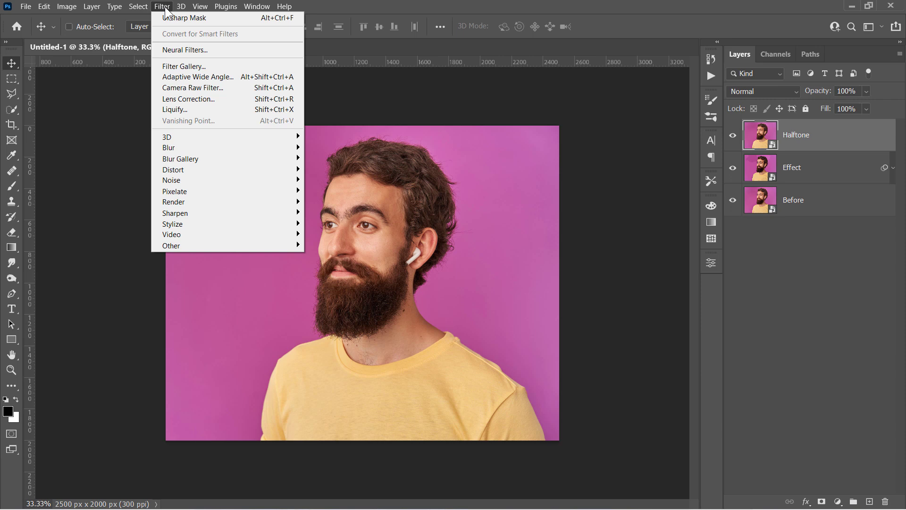
left_click(184, 65)
left_click(587, 28)
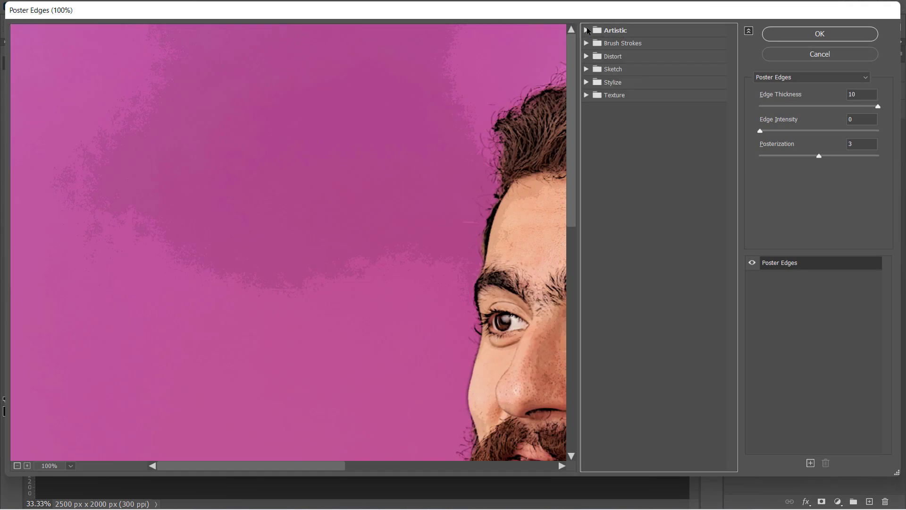
left_click(583, 70)
left_click(605, 173)
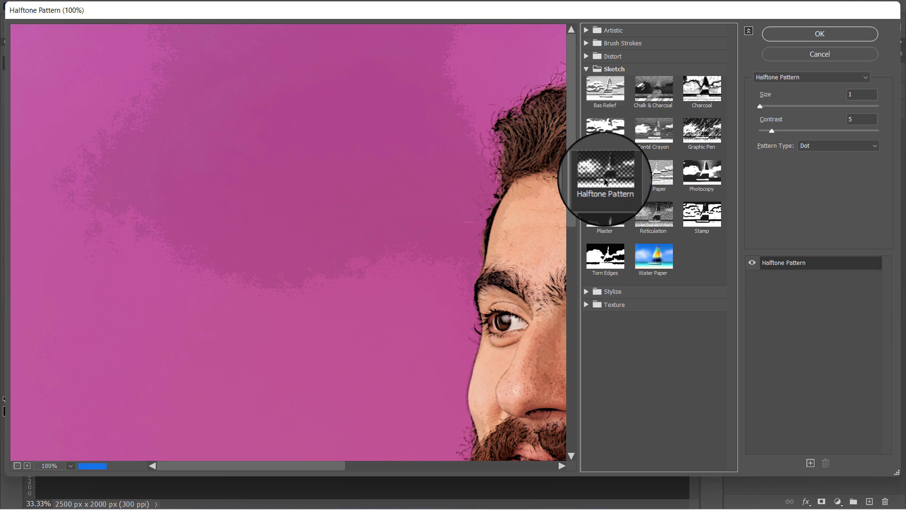
left_click_drag(513, 323, 234, 220)
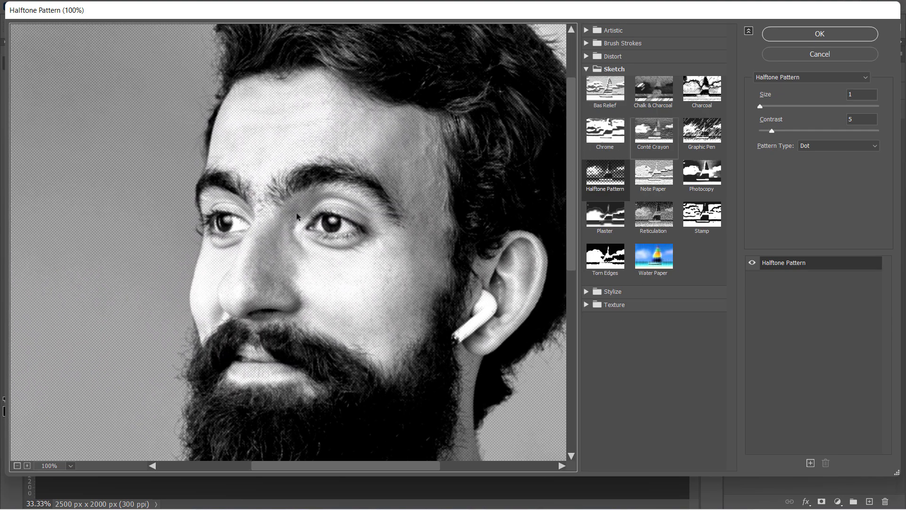
Set the halftone size to 5, contrast to 20 and pattern type to Dot, and apply the filter.
left_click(783, 106)
left_click_drag(783, 106, 806, 134)
left_click(804, 131)
left_click(808, 145)
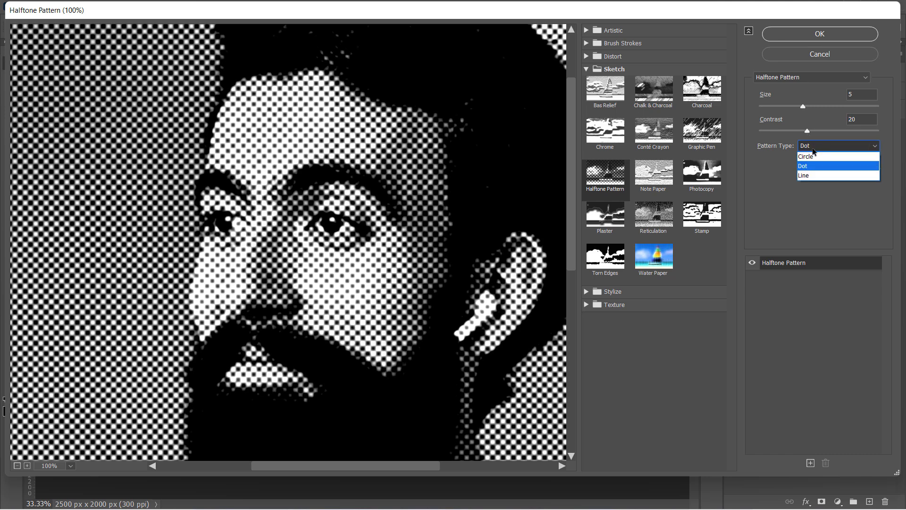
left_click(812, 166)
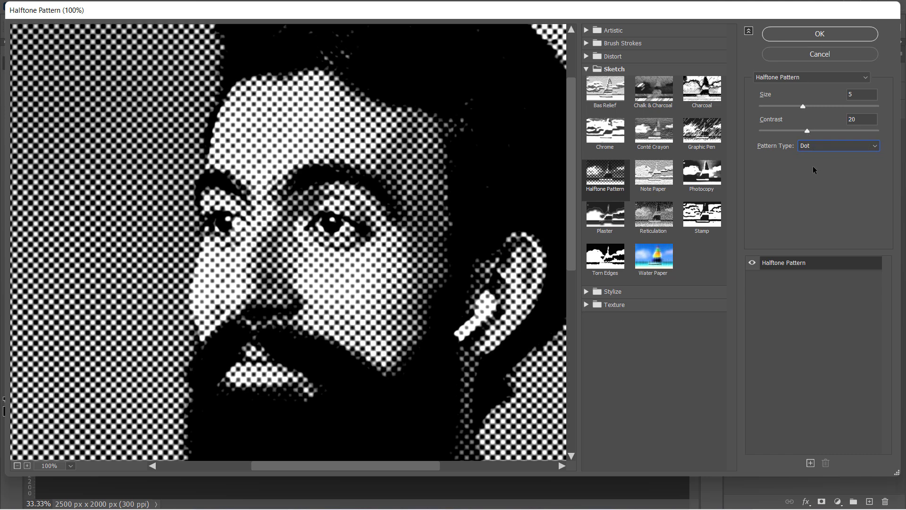
left_click(800, 33)
Blend the Halftone layer in Soft Light mode at 35% opacity.
left_click(770, 88)
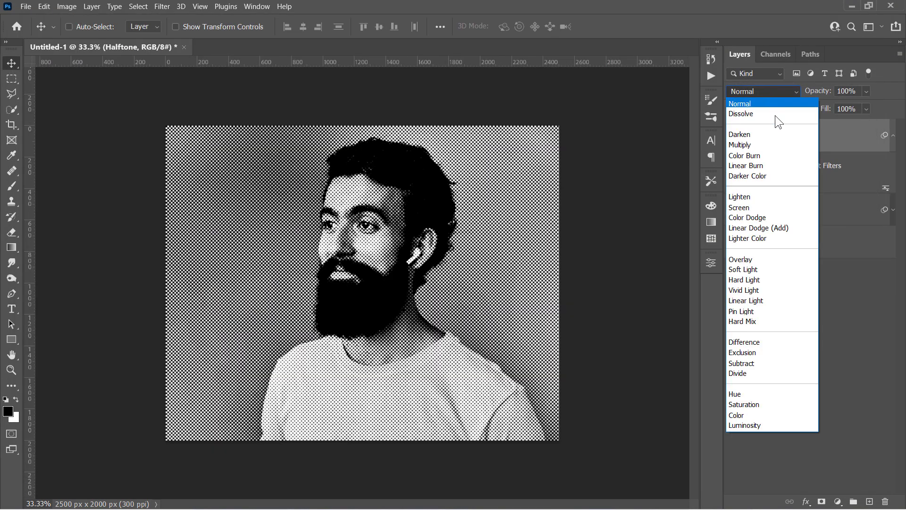
left_click(775, 265)
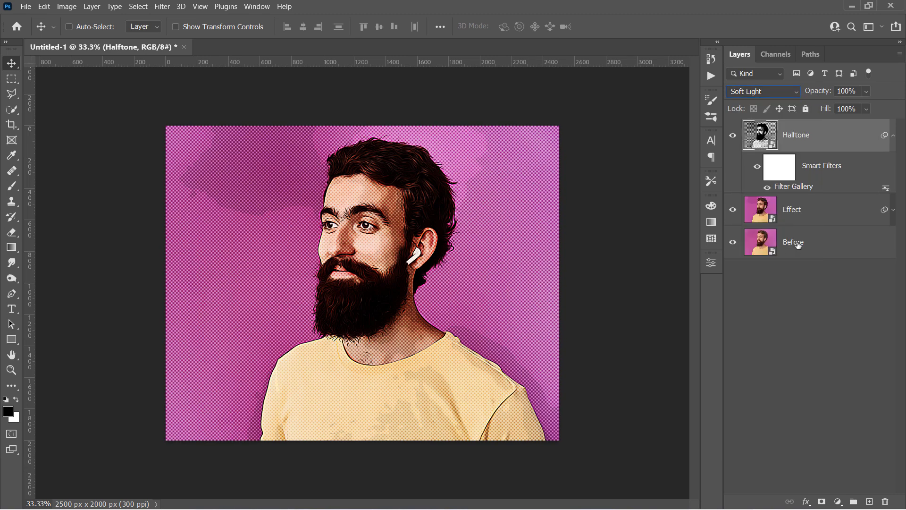
left_click(889, 140)
left_click_drag(824, 92, 786, 89)
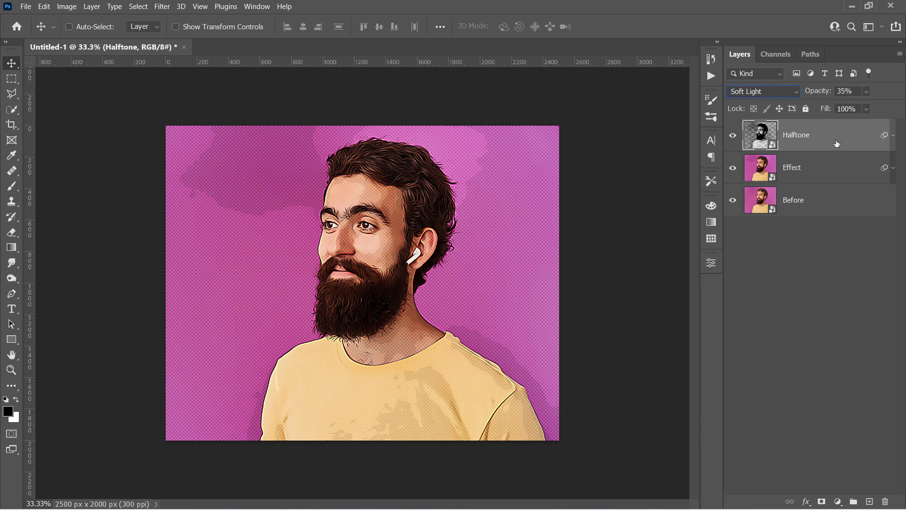
Add a Levels adjustment above the Halftone layer with input levels 5, 0.95 and 250.
left_click(838, 500)
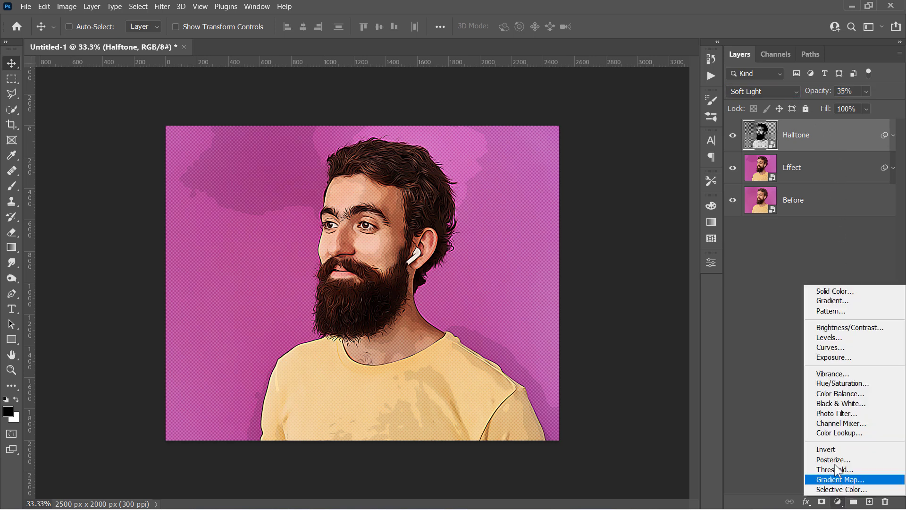
left_click(820, 335)
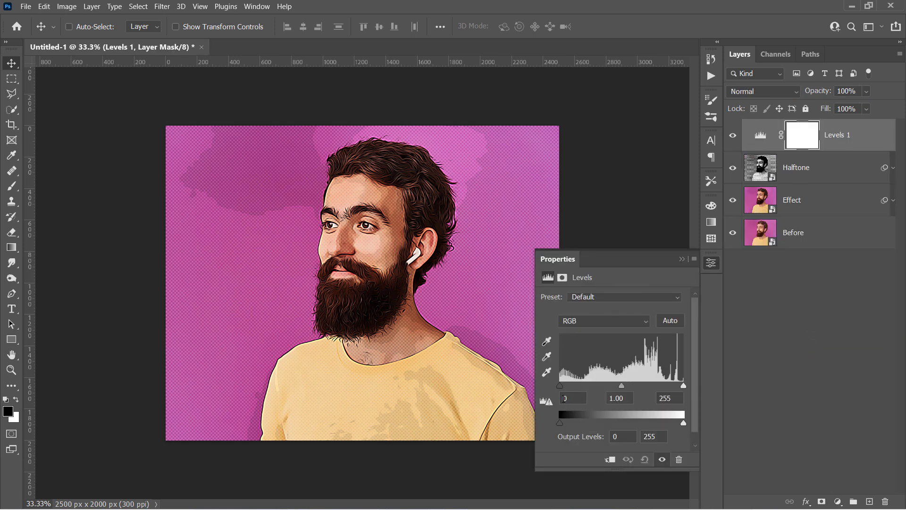
type("5")
key("Return")
type("0.95")
key("Return")
left_click(670, 398)
type("249")
key("Return")
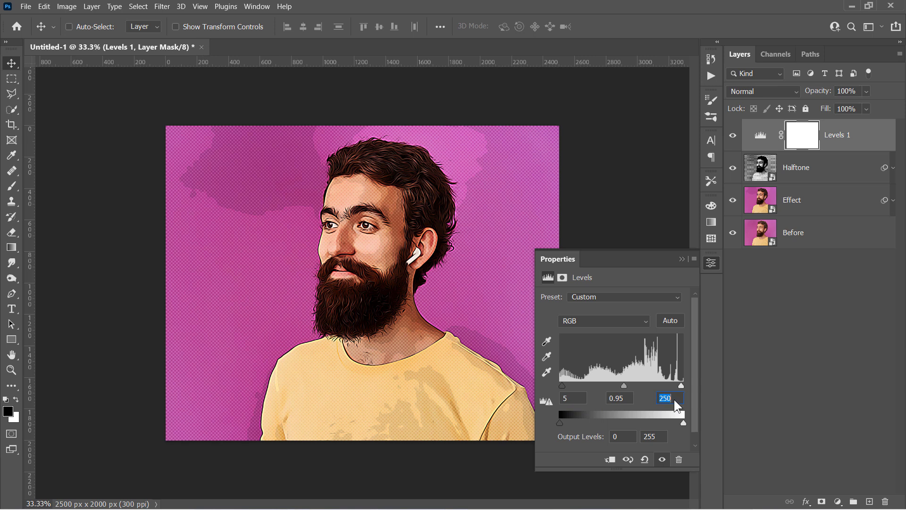
Add a Selective Color adjustment with the black of the Whites at -100%, and compare the image with and without it.
left_click(838, 502)
left_click(829, 496)
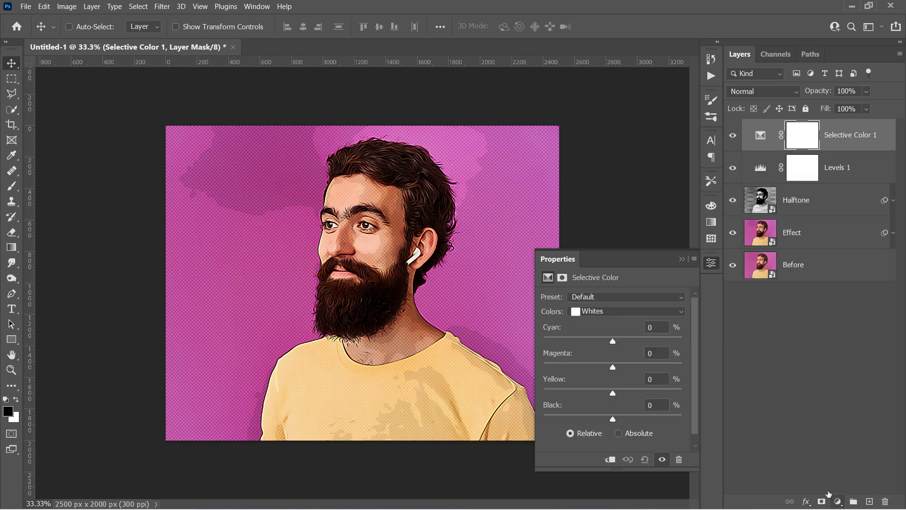
left_click(602, 312)
left_click(602, 385)
left_click_drag(612, 417, 529, 421)
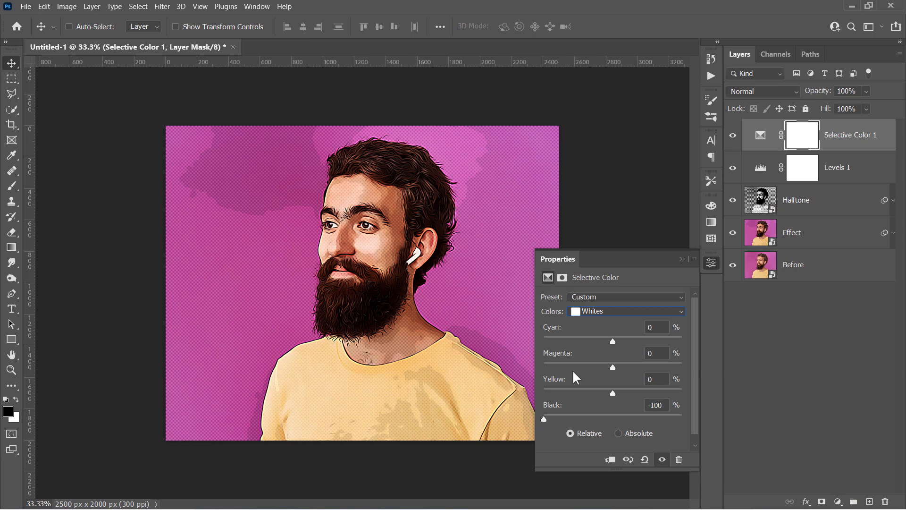
left_click(681, 259)
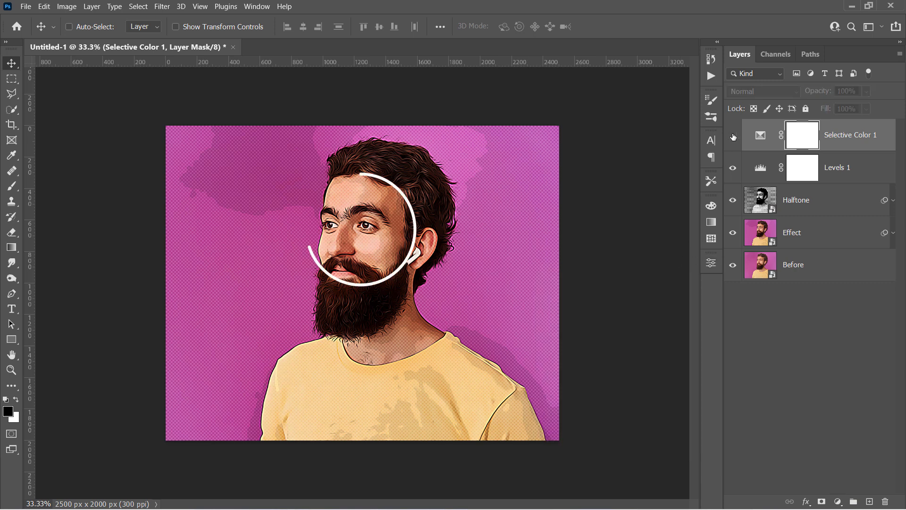
left_click(732, 136)
left_click(733, 136)
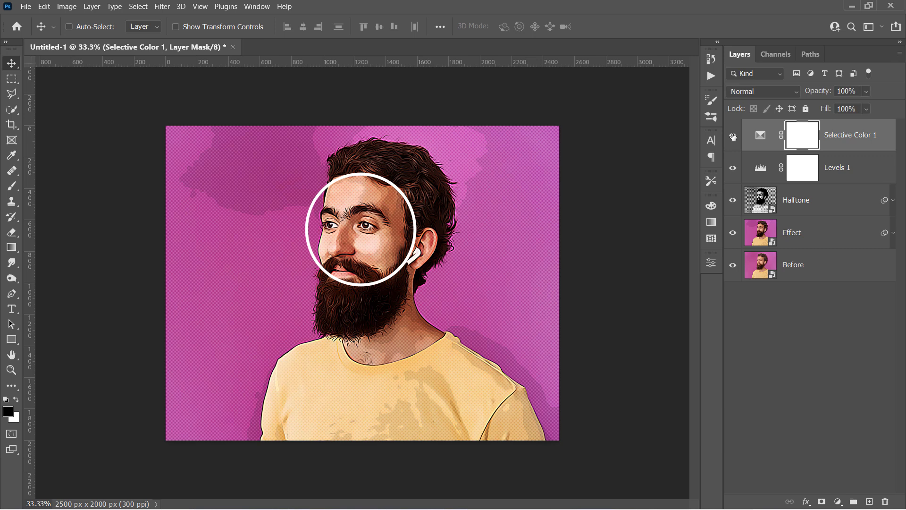
Add a Color Lookup adjustment on top using the 3Strip.look 3DLUT file.
left_click(839, 501)
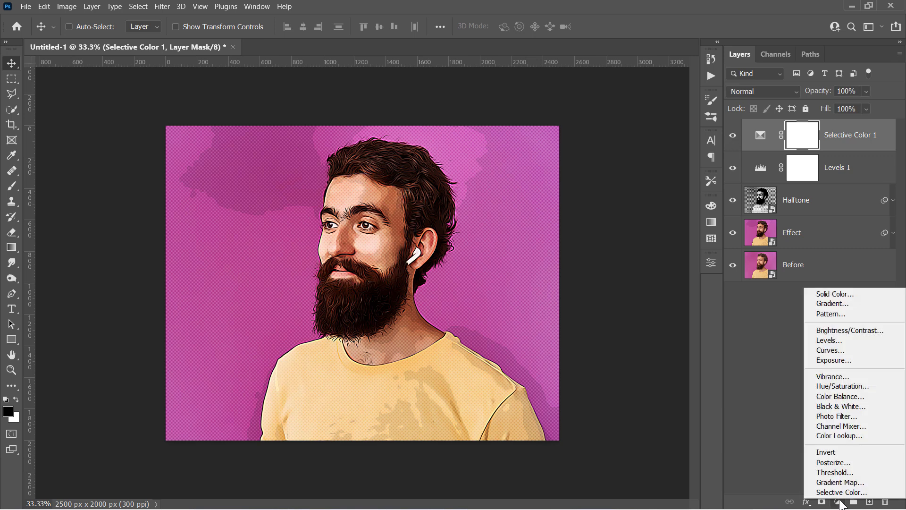
left_click(831, 435)
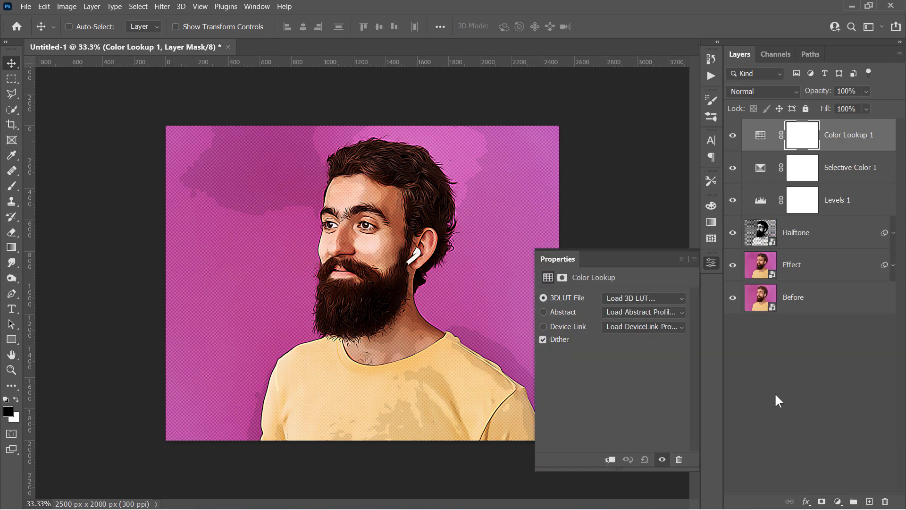
left_click(648, 298)
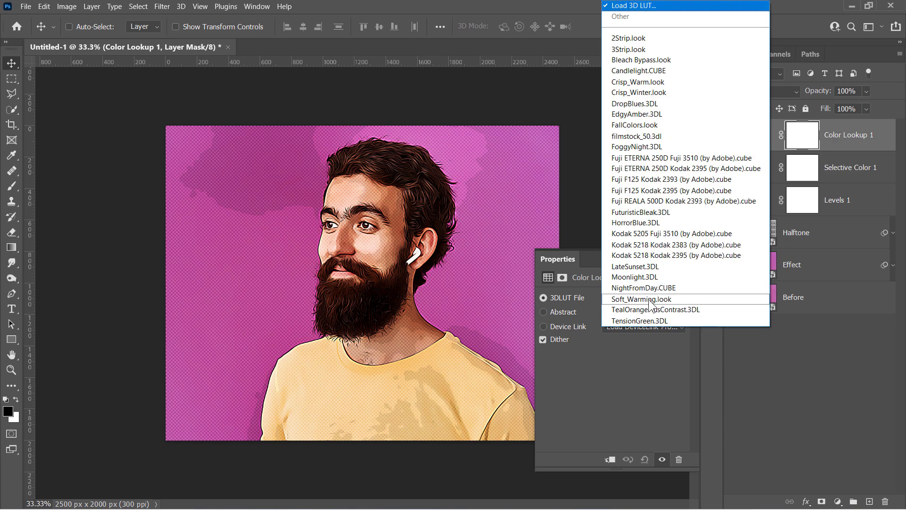
left_click(635, 49)
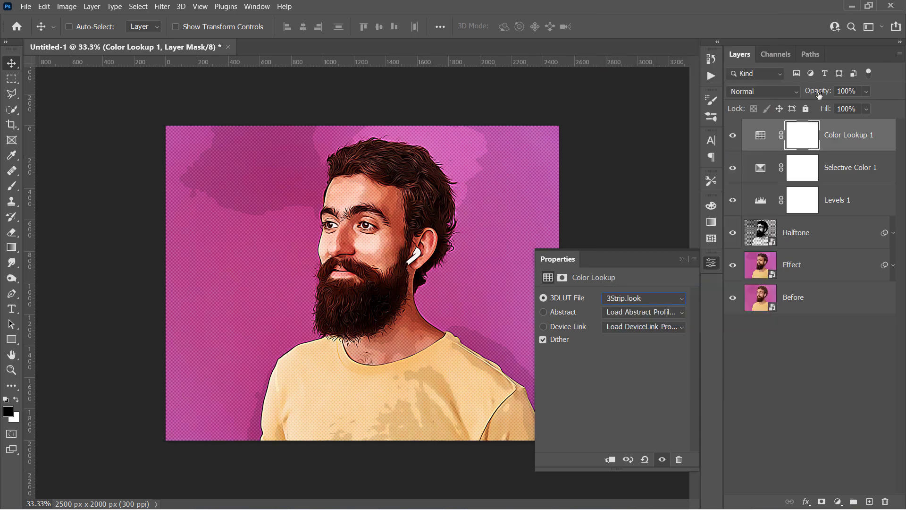
Set the Color Lookup layer's opacity to 45% and the Selective Color layer's opacity to 65%.
key("Return")
left_click(845, 171)
left_click_drag(801, 91, 804, 91)
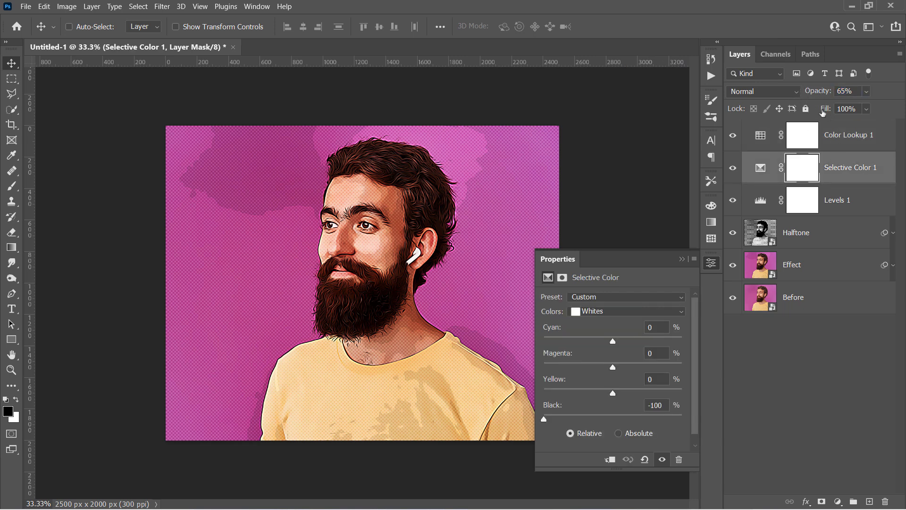
Group all layers from Color Lookup 1 down to Effect and name the group After.
left_click(854, 141)
key("shift")
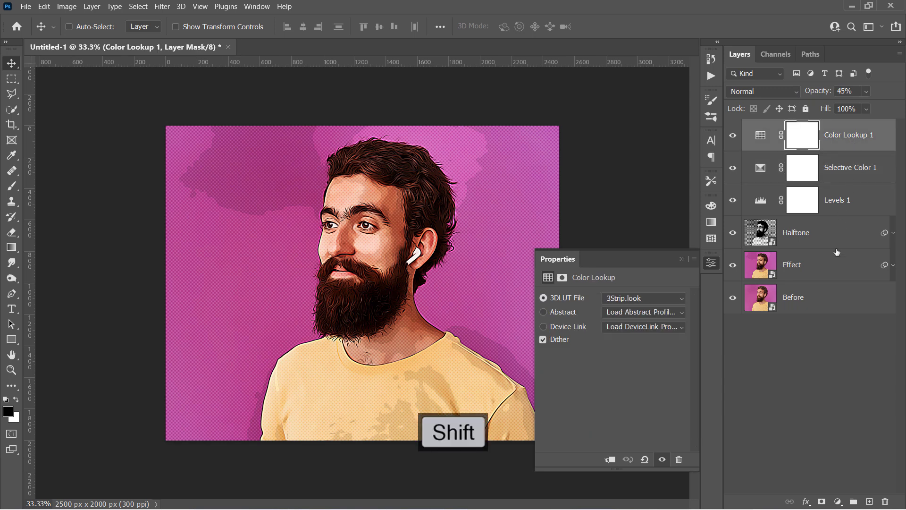
left_click(832, 277, "shift")
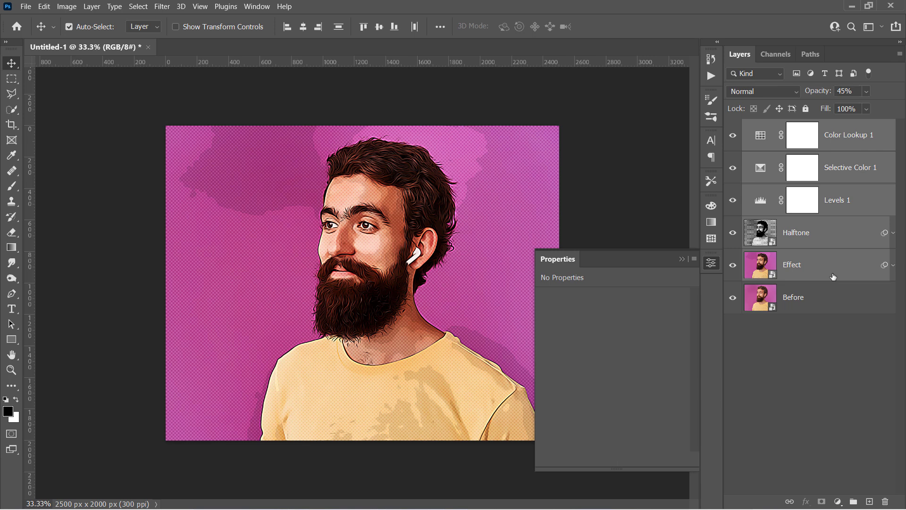
key("ctrl+g")
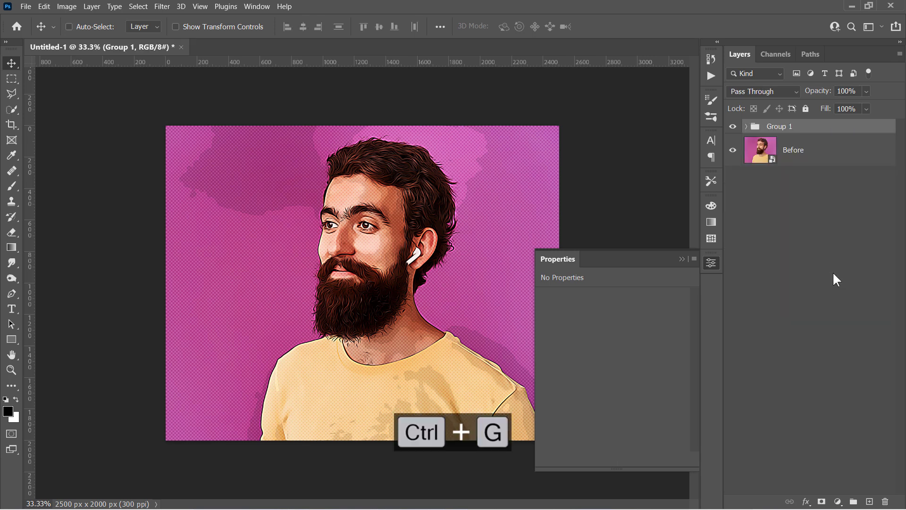
double_click(778, 126)
type("After")
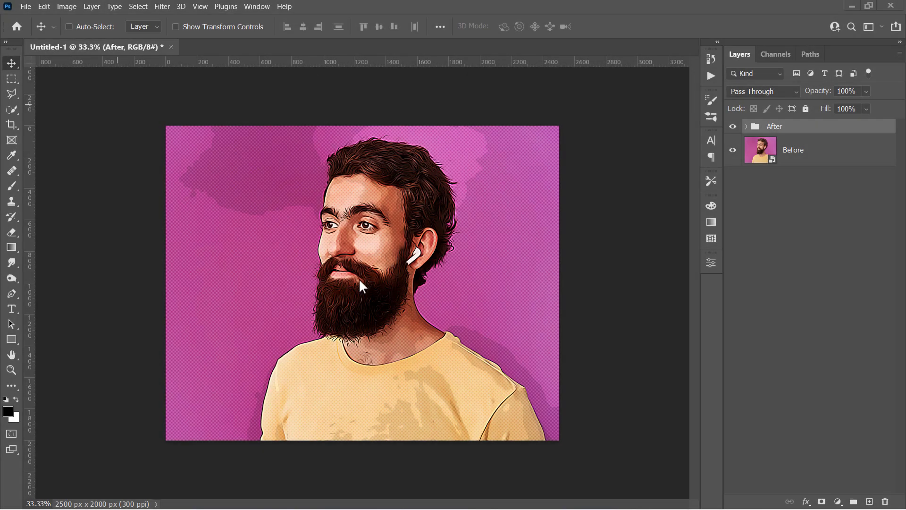
Save the document as Untitled-1.psd in the Assets folder in Photoshop format with Maximize Compatibility on.
left_click(25, 7)
left_click(66, 132)
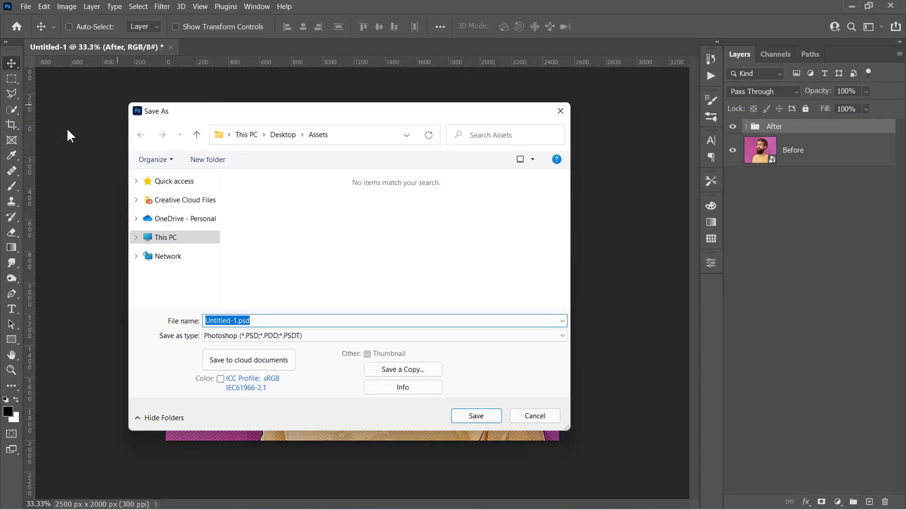
left_click(238, 321)
double_click(237, 321)
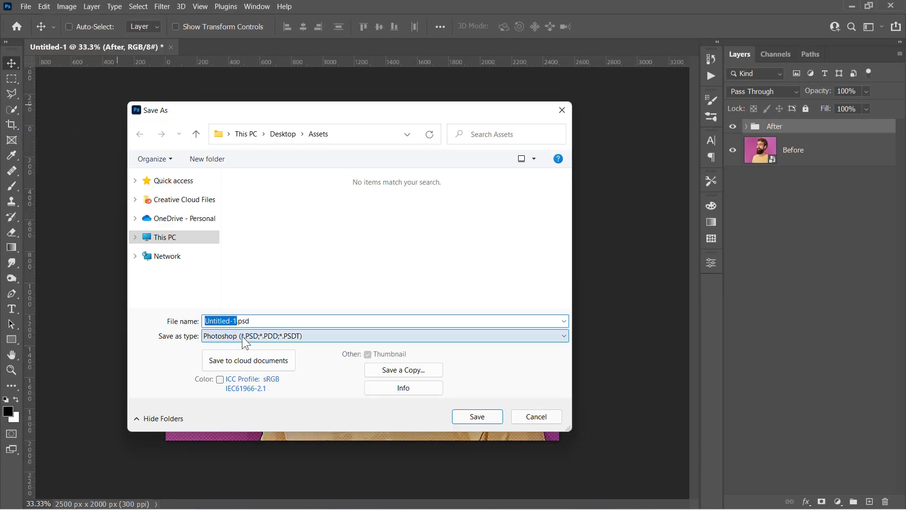
left_click(477, 417)
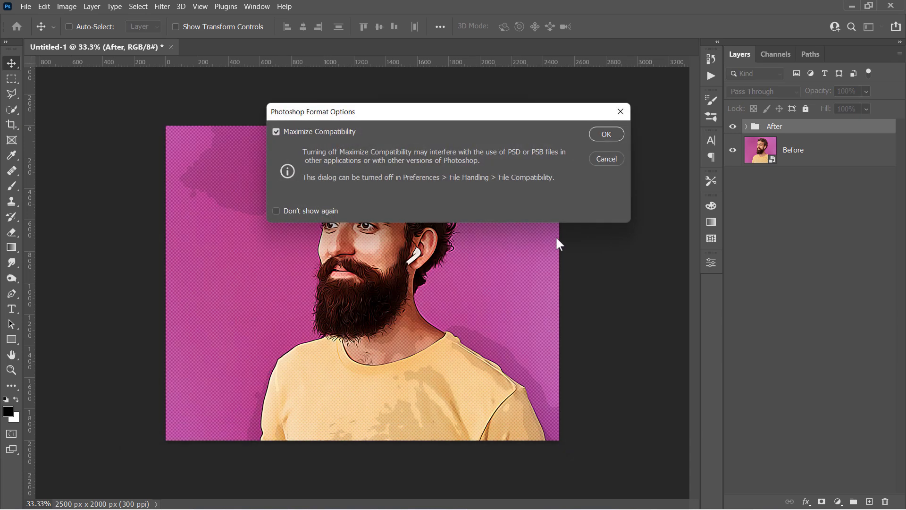
left_click(601, 135)
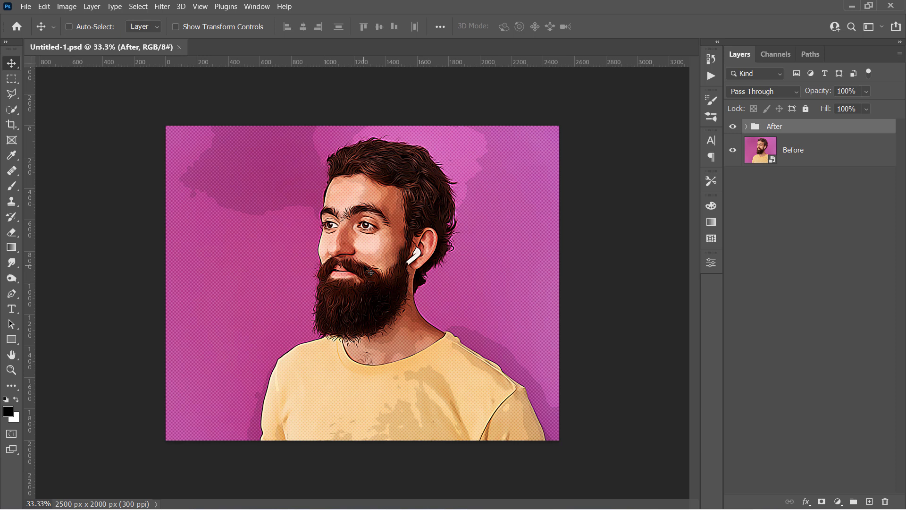
Open the contents of the Before layer's smart object for editing.
left_click(763, 158)
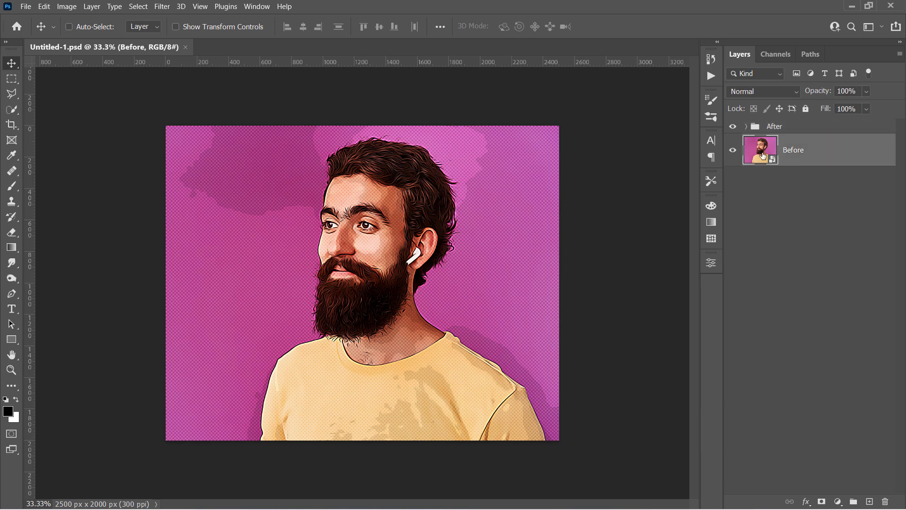
double_click(759, 155)
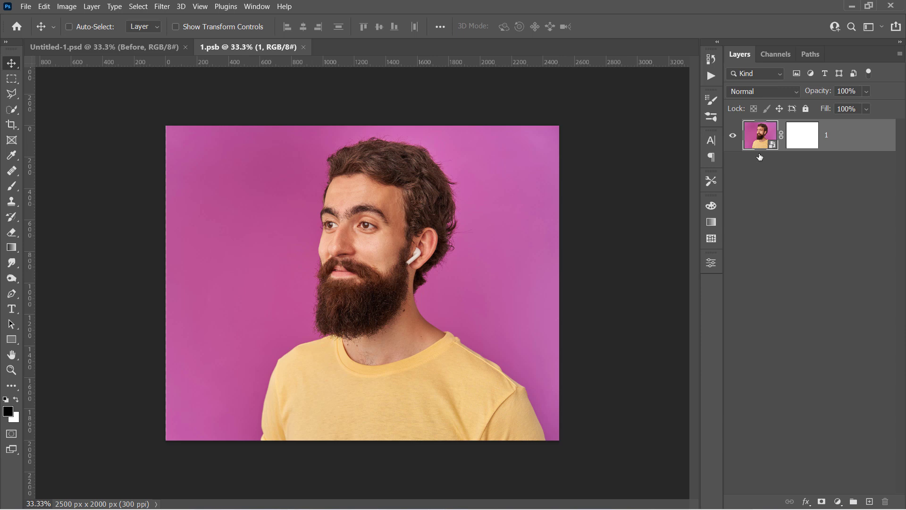
Place 2.jpg embedded in the Before smart object, enlarge and reposition it to frame the man's upper body, and save the contents.
left_click(26, 7)
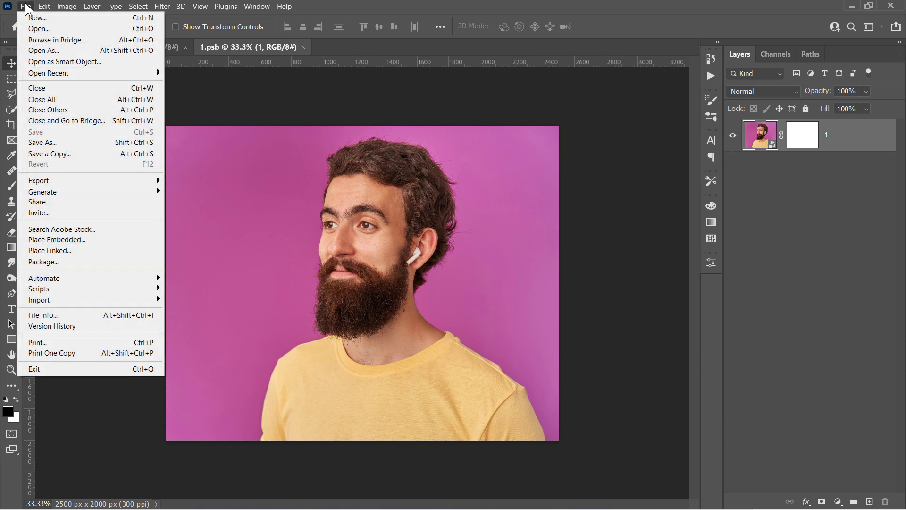
left_click(85, 239)
left_click(319, 235)
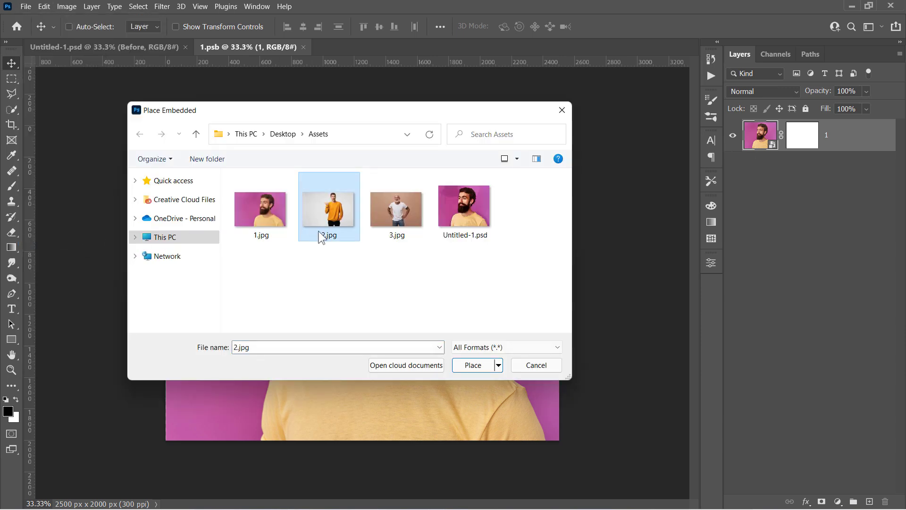
left_click(473, 365)
left_click_drag(559, 151, 689, 47)
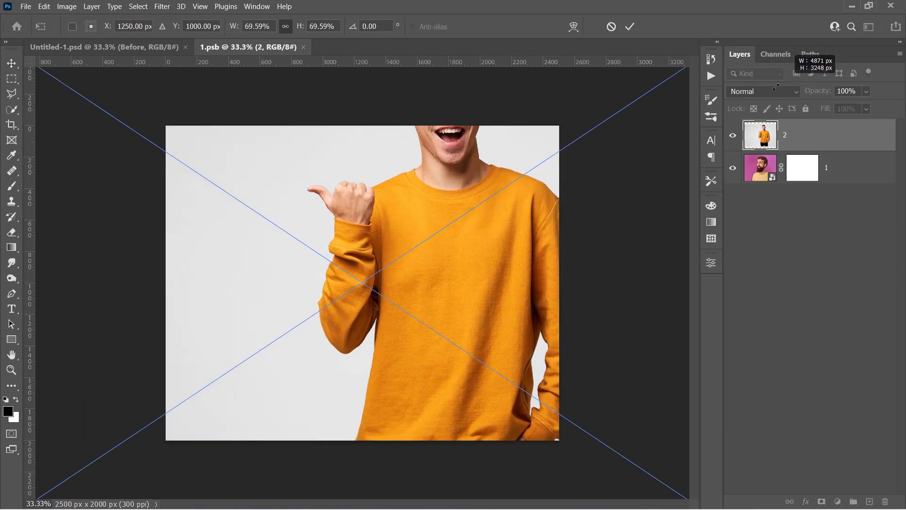
left_click_drag(526, 178, 436, 368)
left_click_drag(686, 126, 473, 202)
key("Return")
key("ctrl+s")
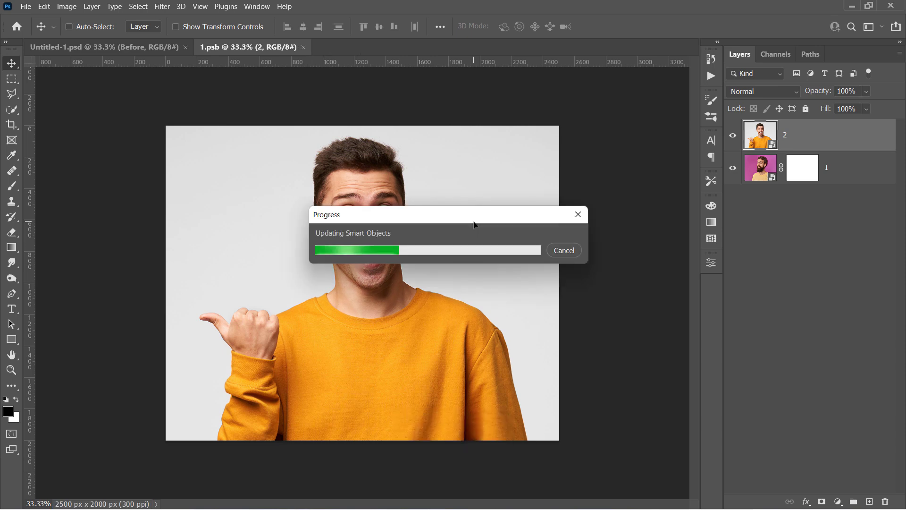
left_click(150, 46)
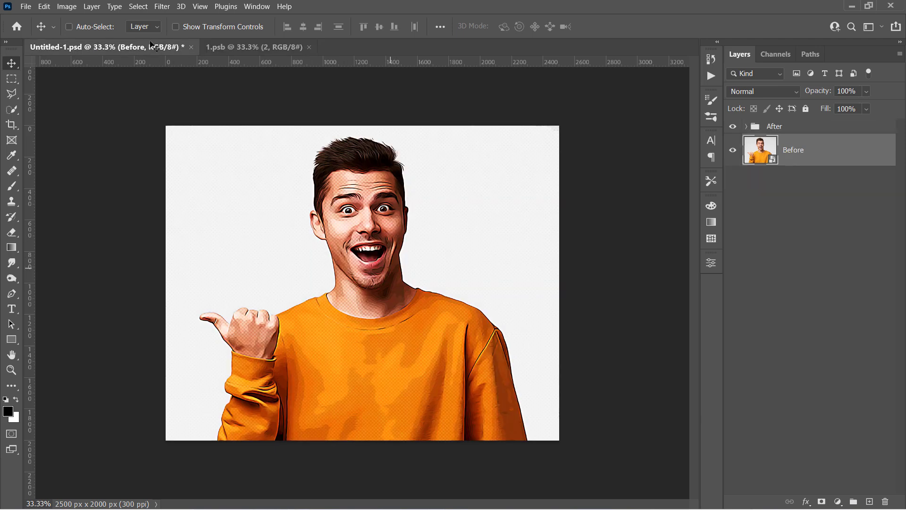
Set the opacity of the Halftone layer inside the After group to 45%.
left_click(747, 127)
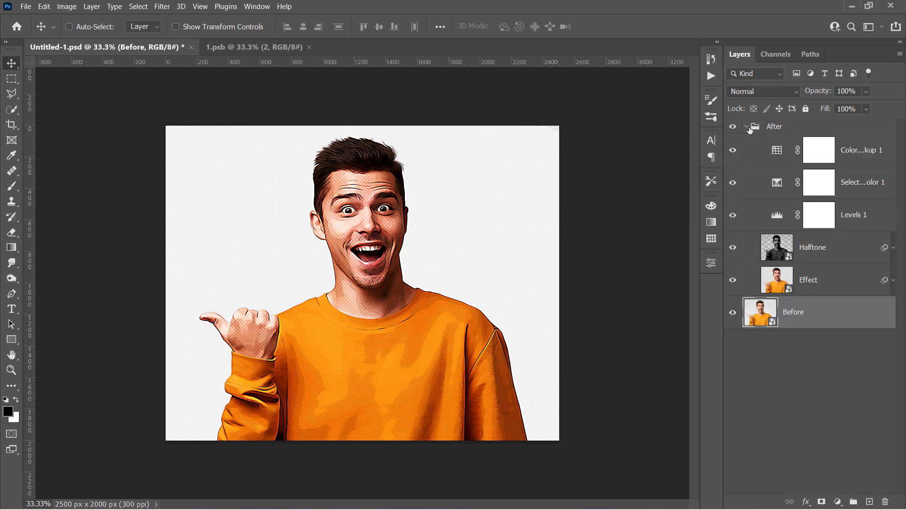
left_click(867, 256)
left_click(826, 93)
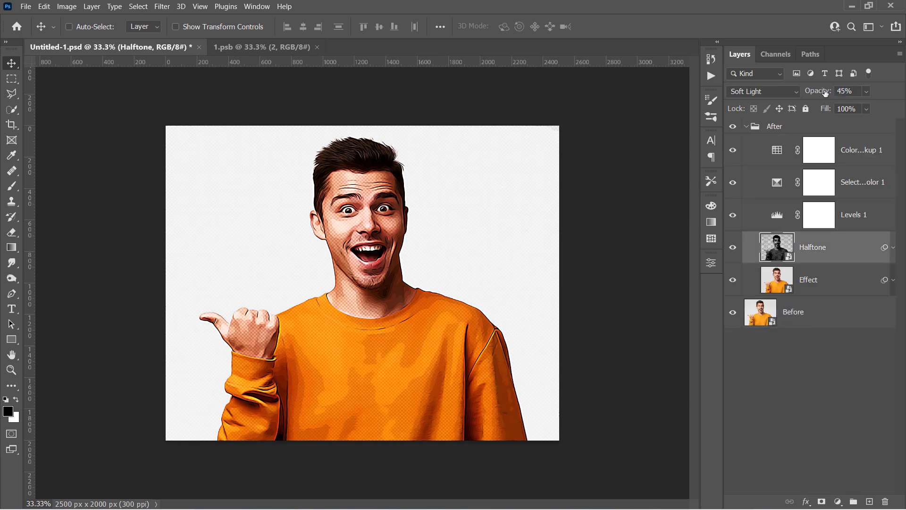
Adjust the Levels 1 layer by brightening the midtones slightly and setting the white input level to 248.
double_click(776, 215)
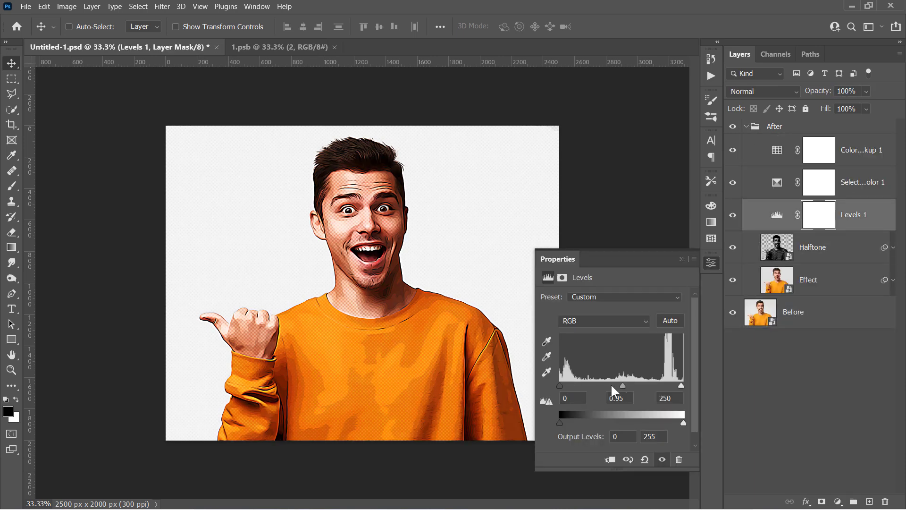
left_click_drag(612, 386, 619, 385)
left_click_drag(680, 385, 680, 386)
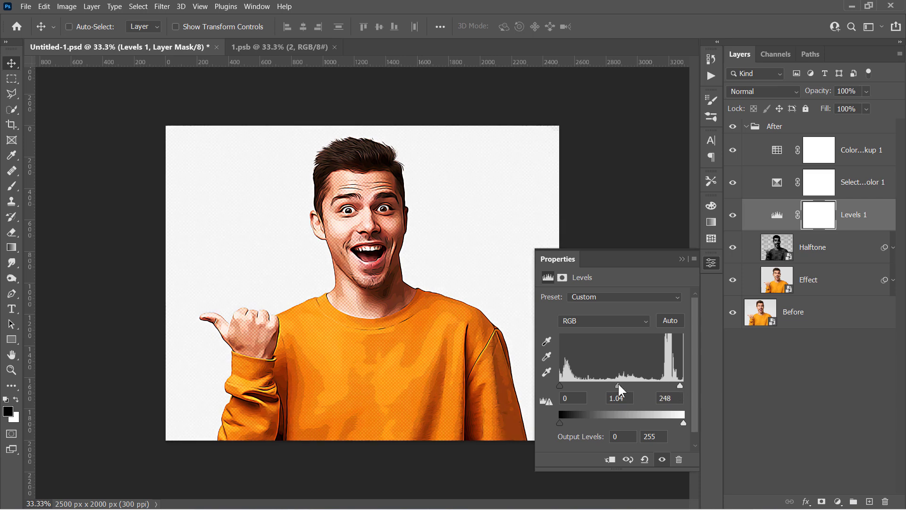
left_click_drag(619, 386, 621, 385)
Adjust the Selective Color layer's opacity and set the Color Lookup layer's opacity to 55%.
left_click(779, 185)
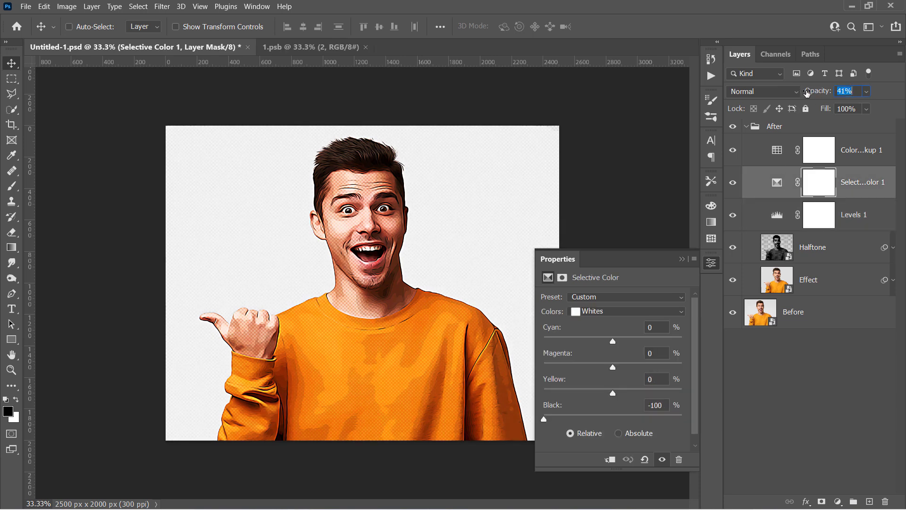
key("alt+bracketright")
left_click_drag(821, 91, 837, 90)
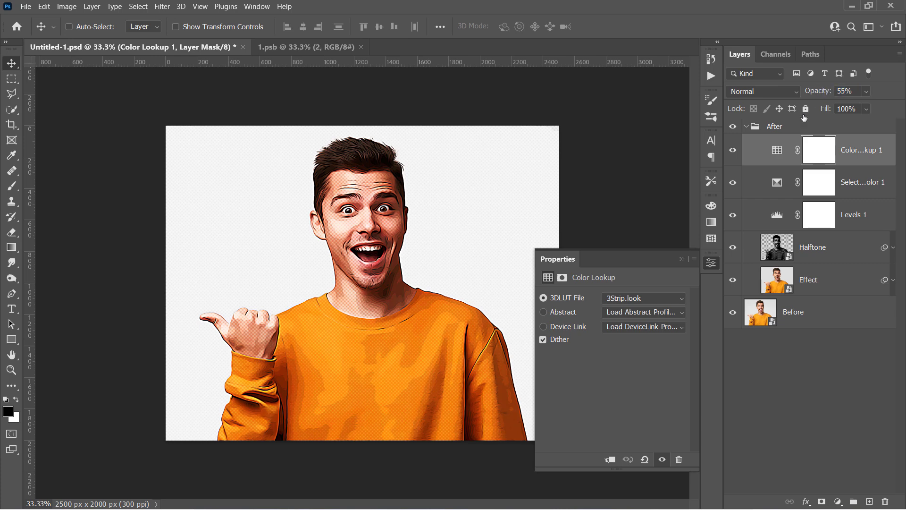
Collapse the After group and toggle its visibility to compare the cartoon effect with the original photo of the man in orange.
left_click(681, 259)
left_click(746, 126)
left_click(733, 126)
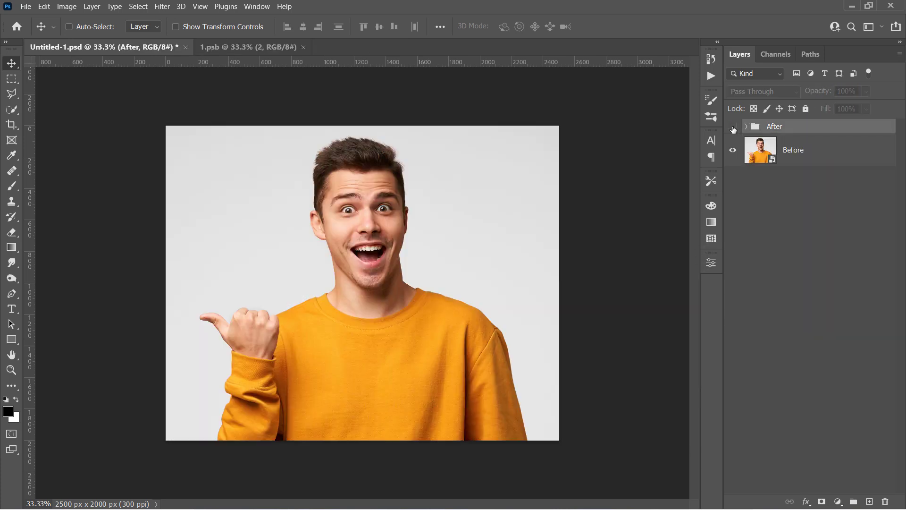
left_click(733, 127)
left_click(733, 128)
left_click(733, 127)
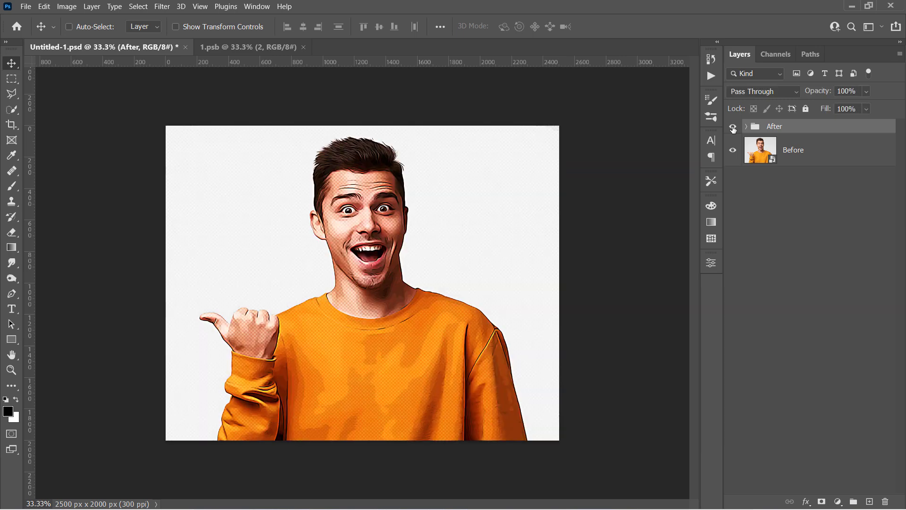
Reopen the Before smart object's contents and place 3.jpg embedded, enlarged to fill the canvas with the bearded man.
double_click(760, 155)
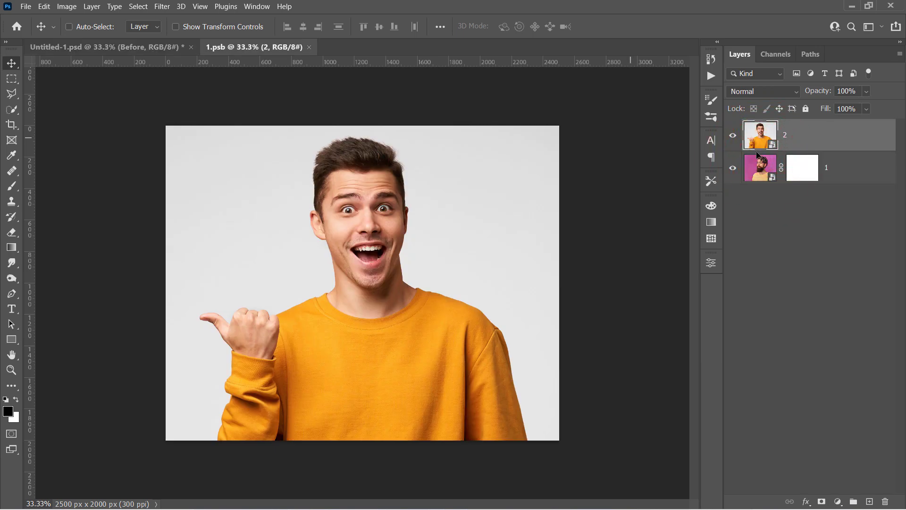
left_click(25, 7)
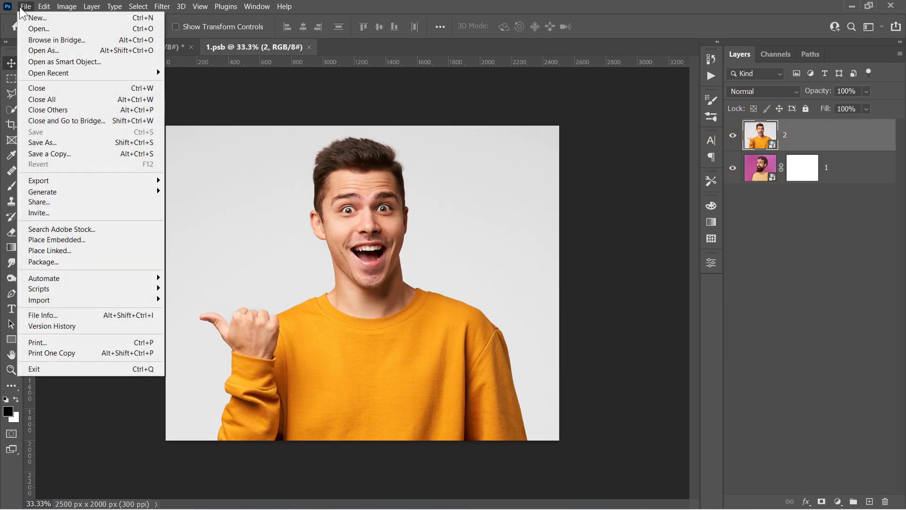
left_click(75, 240)
left_click(378, 217)
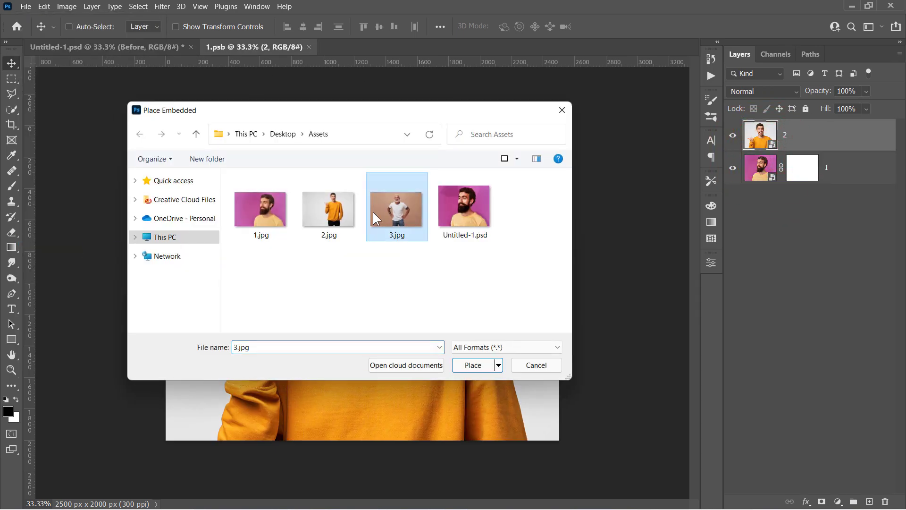
left_click(470, 367)
left_click_drag(559, 152, 494, 277)
key("Return")
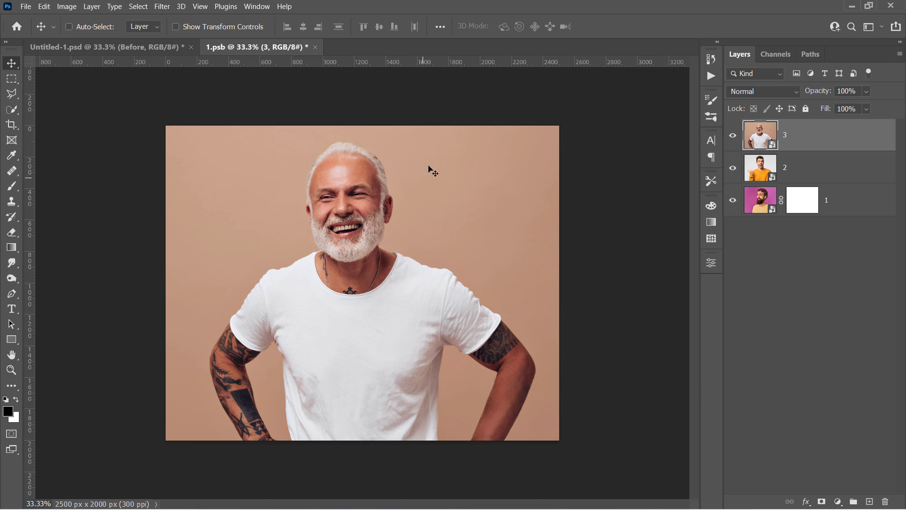
Select the bearded man with the Quick Selection tool and add a layer mask to layer 3 to remove the background.
left_click(13, 110)
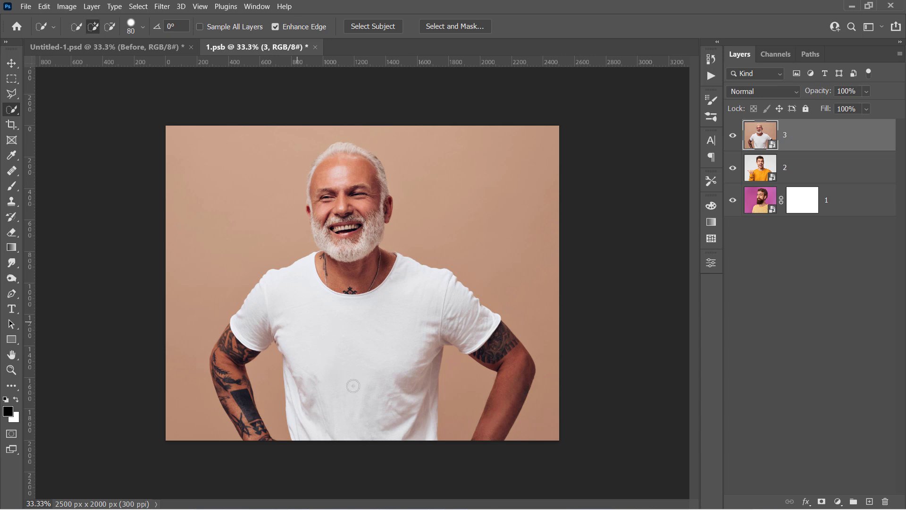
mouse_move(354, 385)
left_mouse_down()
mouse_move(333, 289)
mouse_move(333, 199)
mouse_move(366, 260)
left_mouse_up()
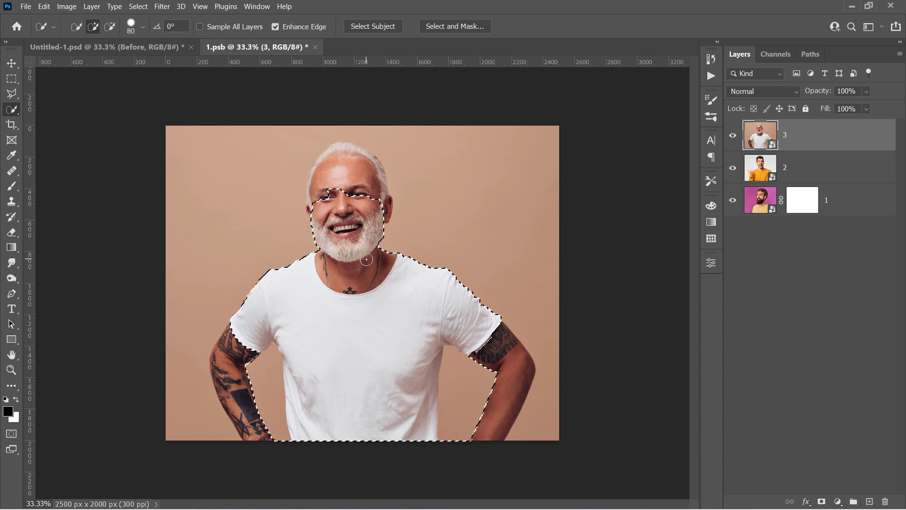
key("ctrl+d")
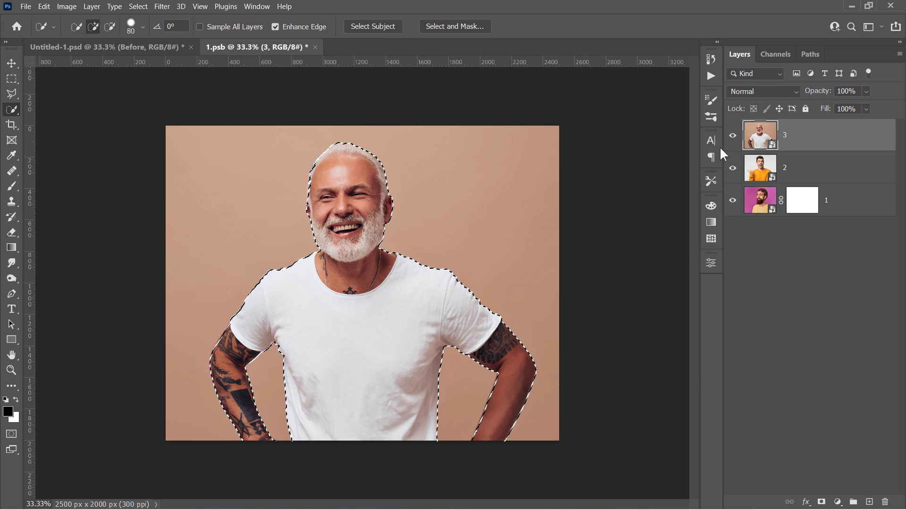
left_click(823, 501)
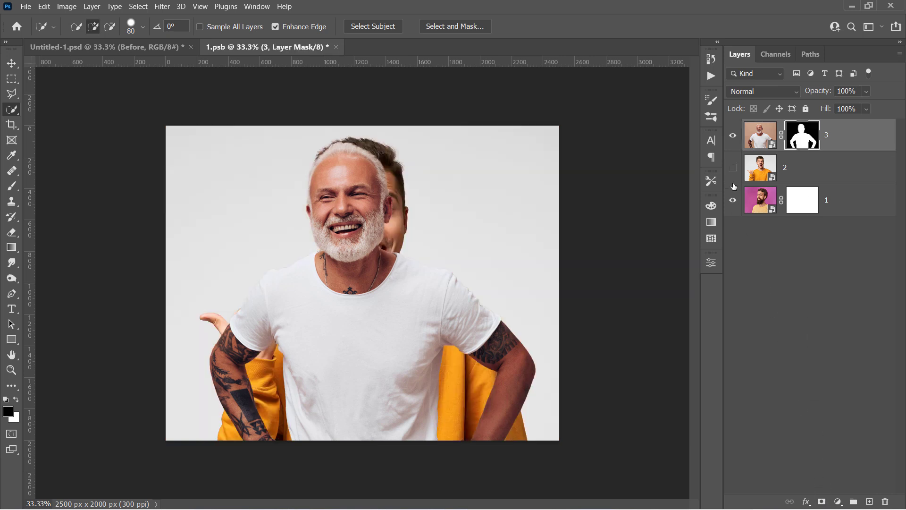
Hide layers 1 and 2 and save the smart object's contents to update Untitled-1.psd.
left_click(735, 202)
key("ctrl+s")
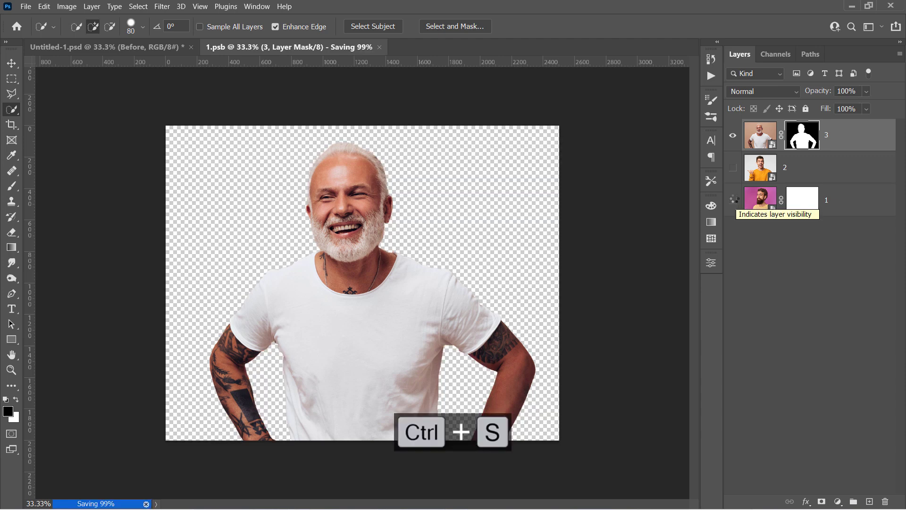
left_click(141, 47)
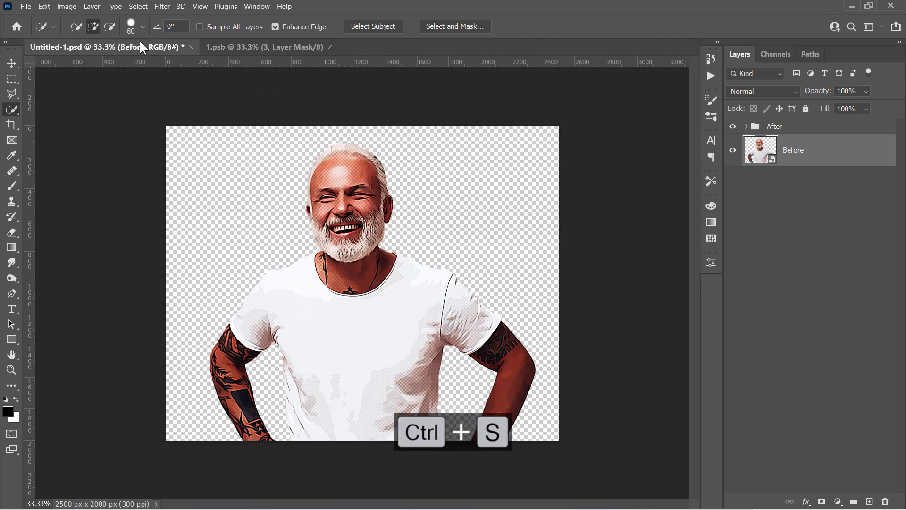
Brighten the midtones in the Levels 1 layer of the After group for the cut-out portrait.
key("v")
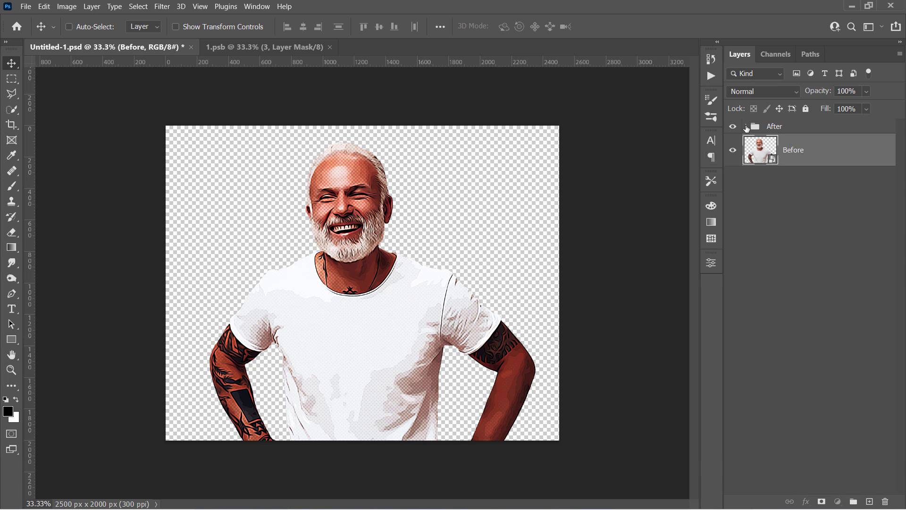
left_click(746, 126)
left_click(776, 215)
left_click_drag(619, 385, 613, 386)
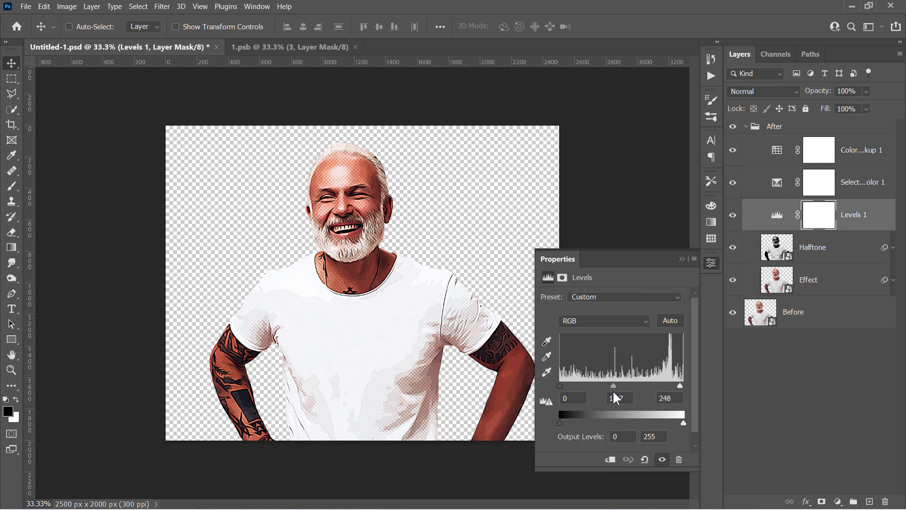
Set the Selective Color layer's opacity to 67%.
left_click(777, 183)
left_click_drag(824, 97, 814, 98)
left_click(780, 150)
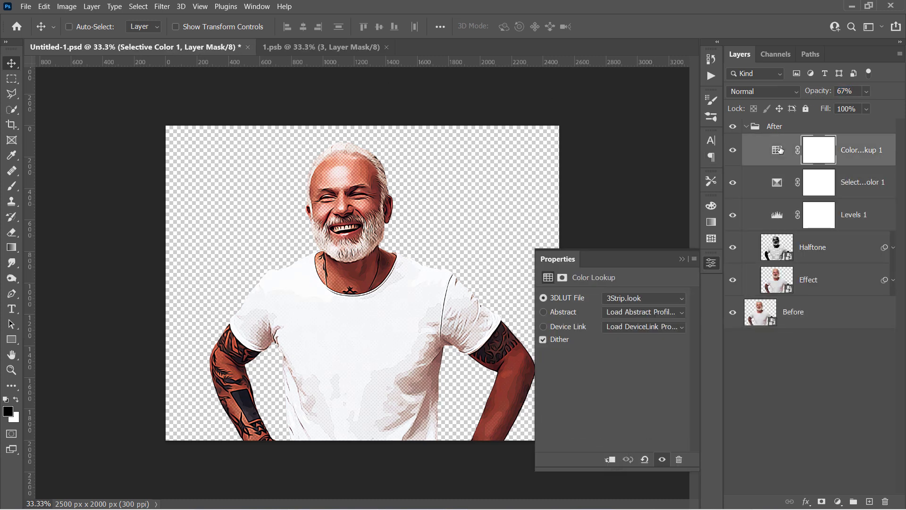
Set the Halftone layer's opacity to 51%.
key("alt+bracketleft")
key("alt+bracketleft")
key("alt+bracketleft")
left_click(808, 91)
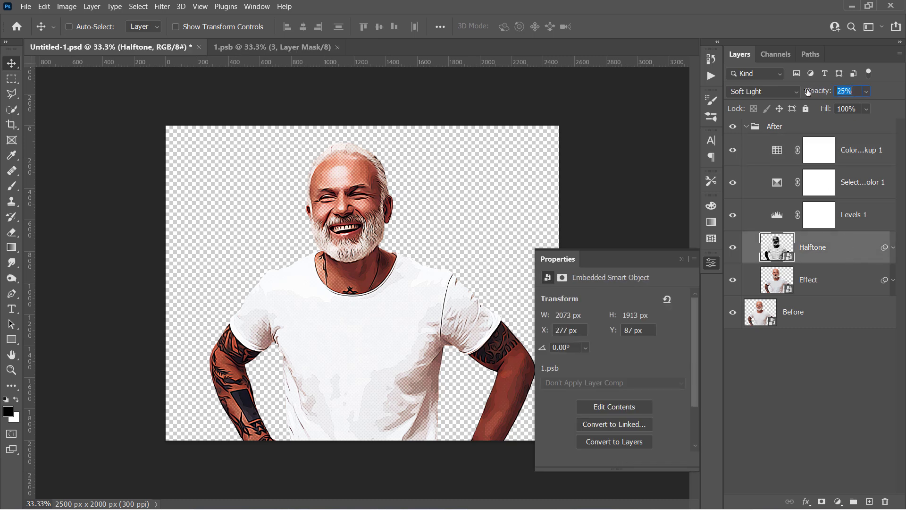
left_click_drag(808, 91, 820, 91)
left_click(711, 263)
Fit the image to the window and toggle the collapsed After group's visibility to compare the cut-out portrait with and without the effect.
key("ctrl+0")
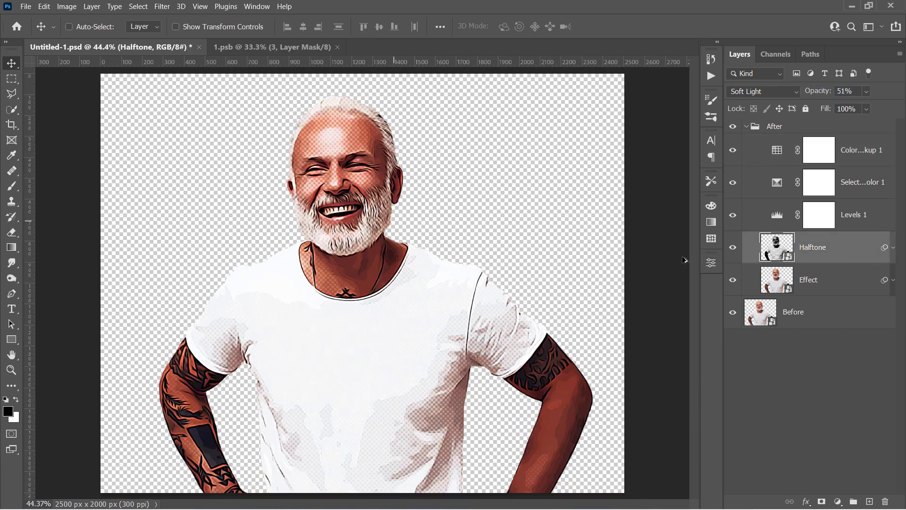
left_click(746, 127)
left_click(734, 127)
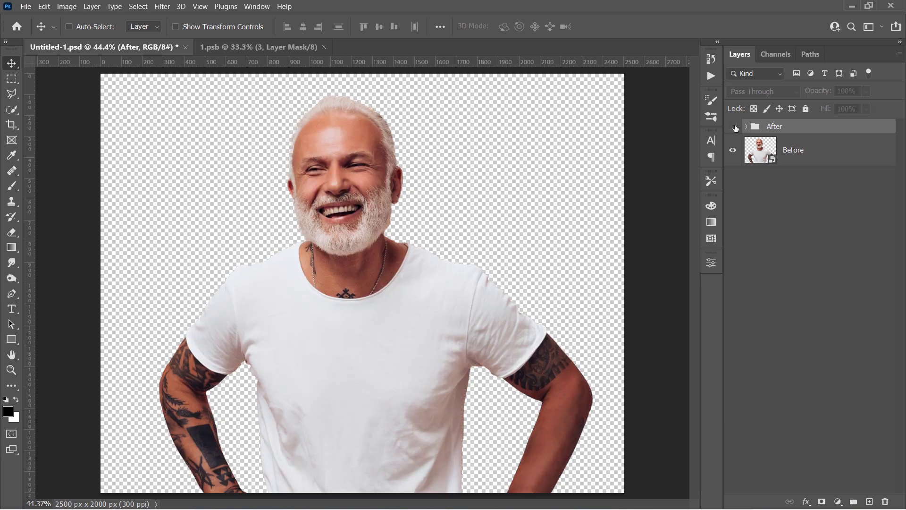
left_click(734, 127)
left_click(734, 127)
left_click(734, 127)
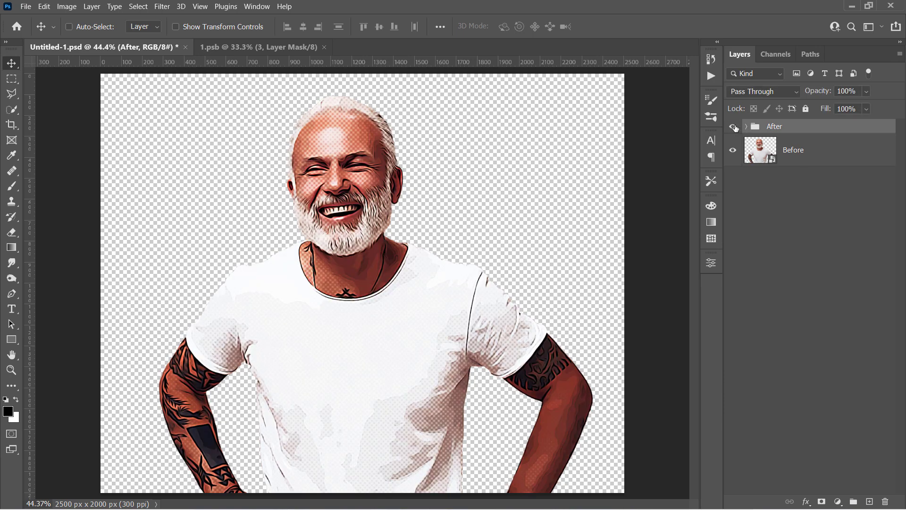